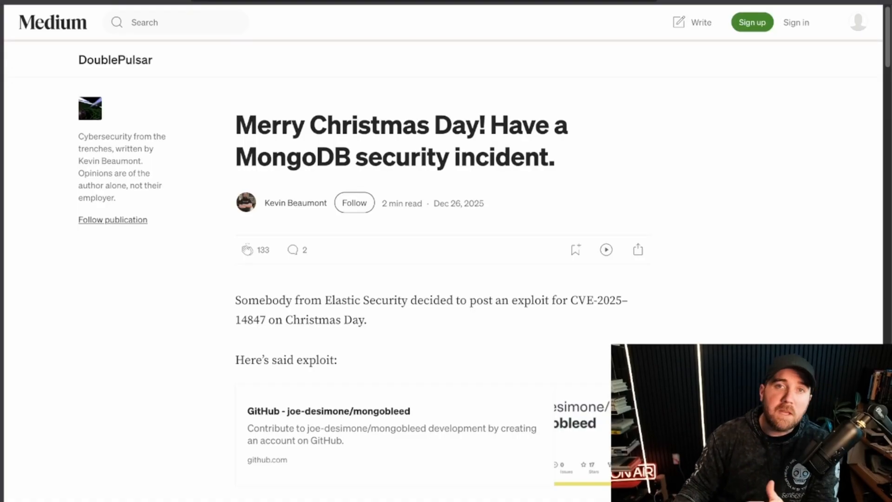
scroll(446, 279, "down", 3)
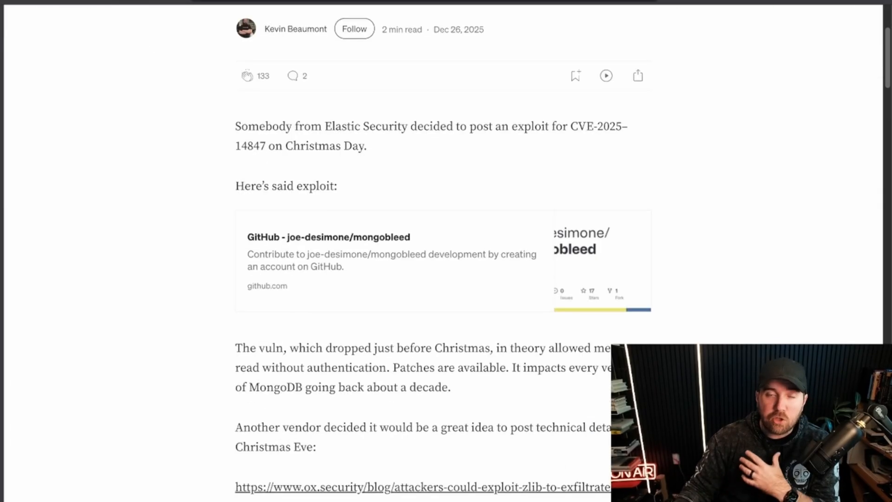
scroll(447, 280, "down", 1)
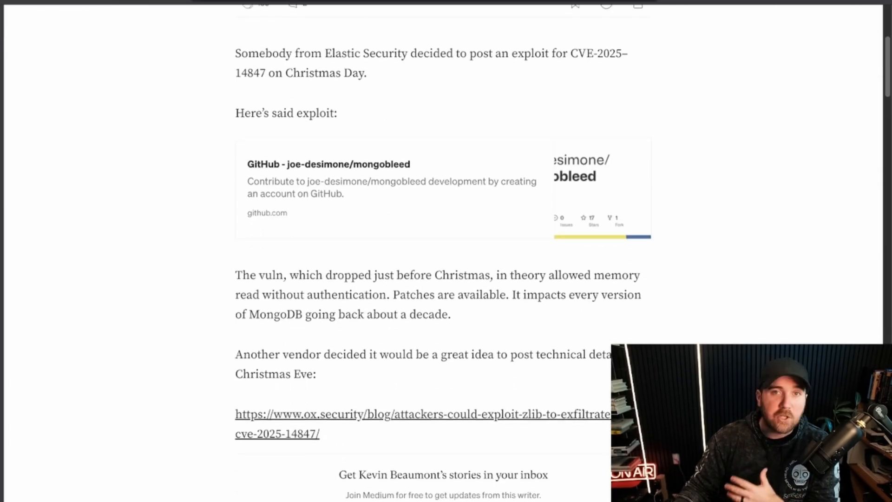
scroll(446, 279, "down", 1)
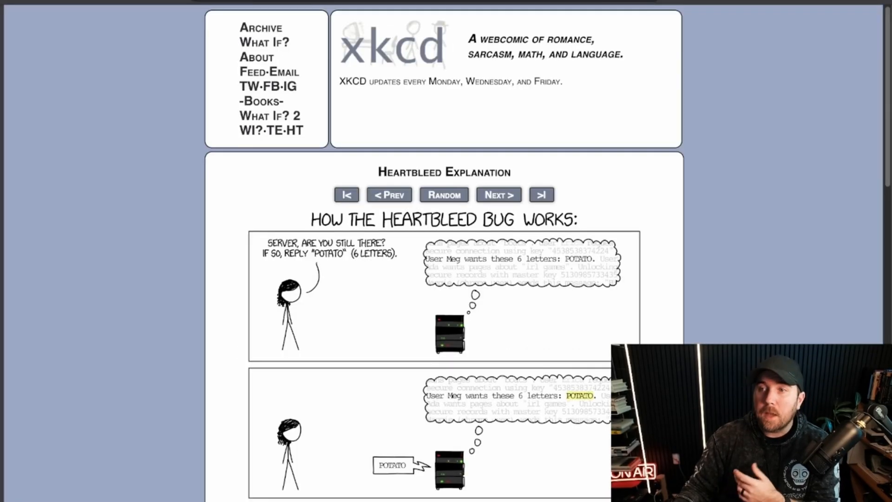
scroll(446, 279, "down", 2)
scroll(446, 279, "down", 1)
scroll(446, 279, "down", 1)
scroll(447, 279, "down", 1)
scroll(446, 279, "down", 1)
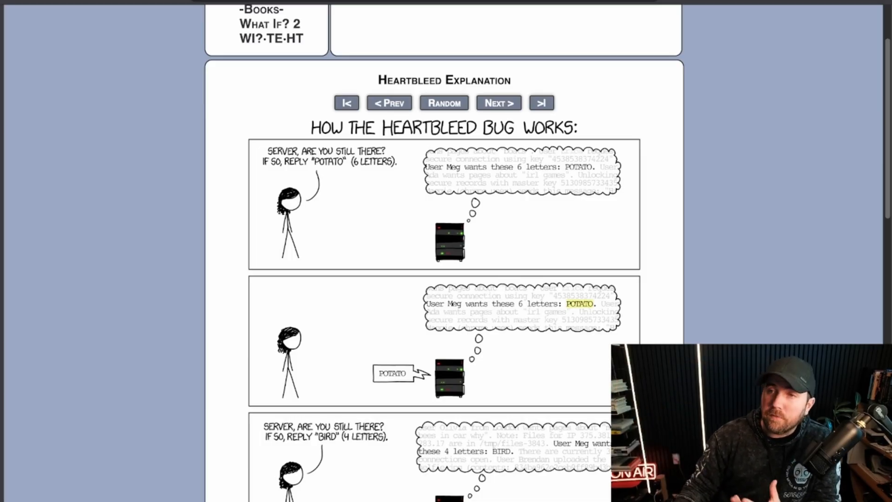
scroll(444, 251, "down", 1)
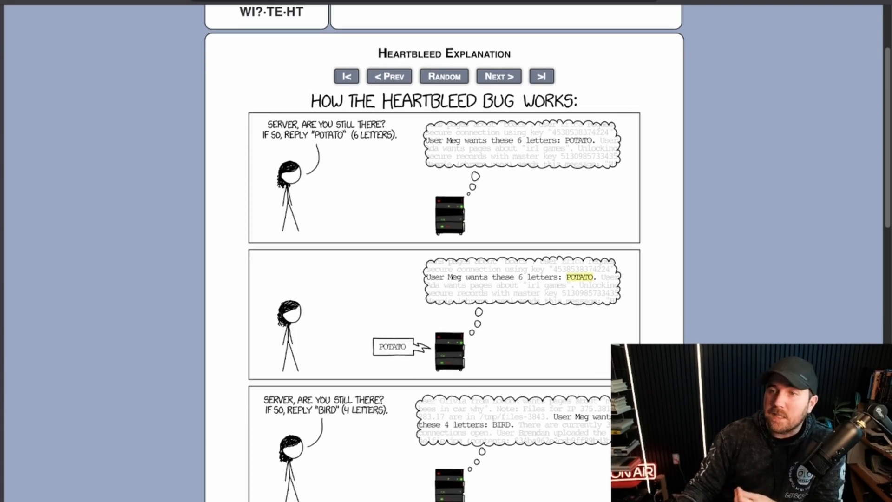
scroll(444, 251, "down", 1)
scroll(444, 251, "down", 1)
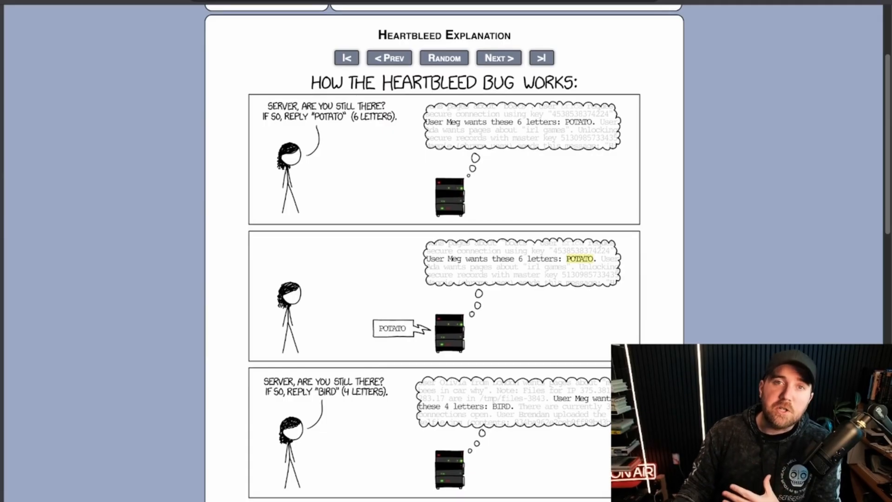
scroll(444, 252, "down", 1)
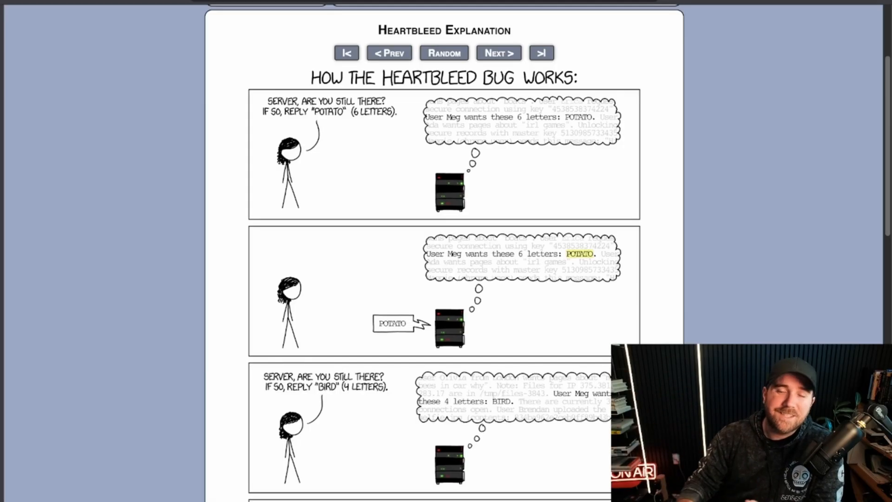
scroll(444, 252, "down", 1)
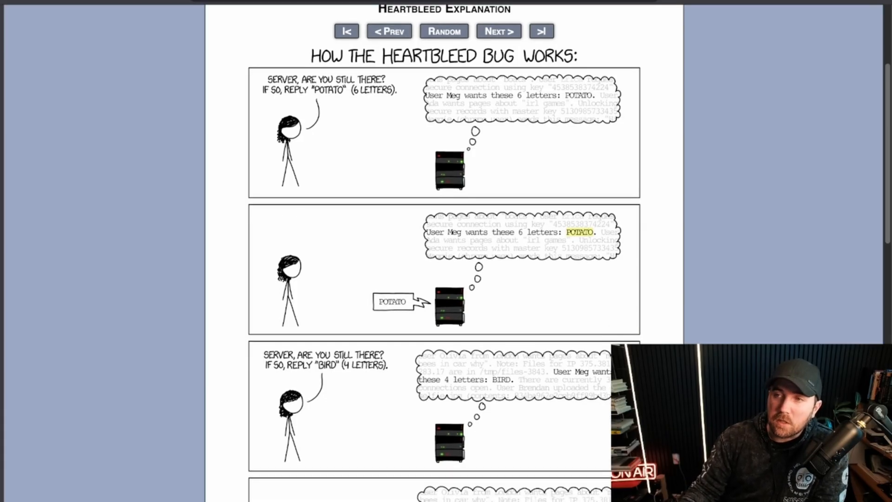
scroll(444, 251, "down", 2)
scroll(444, 251, "down", 2)
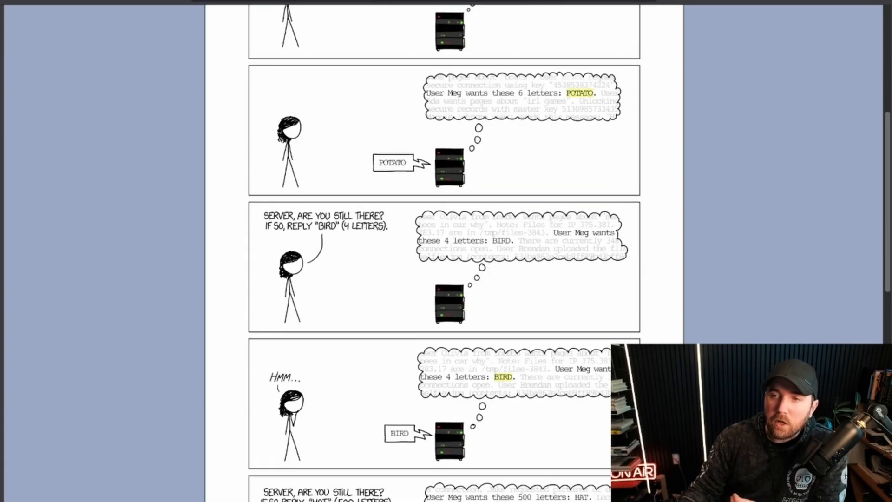
scroll(444, 252, "down", 1)
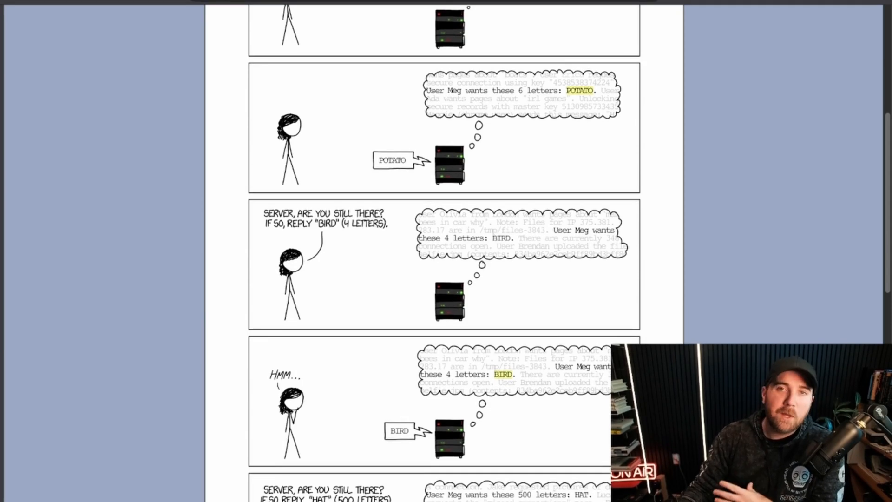
scroll(444, 251, "down", 2)
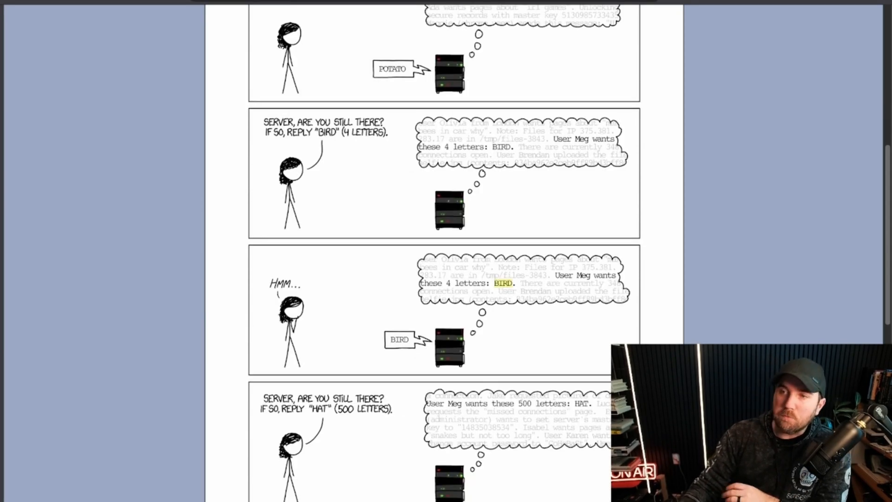
scroll(444, 251, "down", 1)
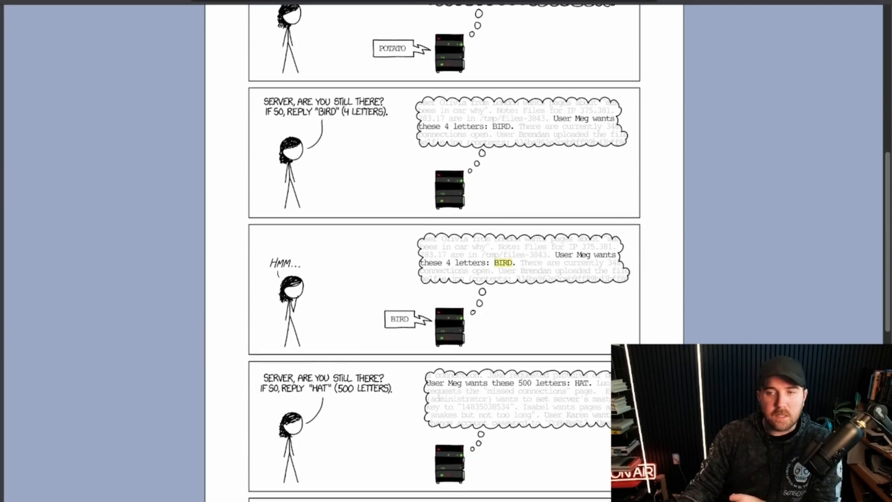
scroll(444, 251, "down", 2)
scroll(444, 251, "down", 2)
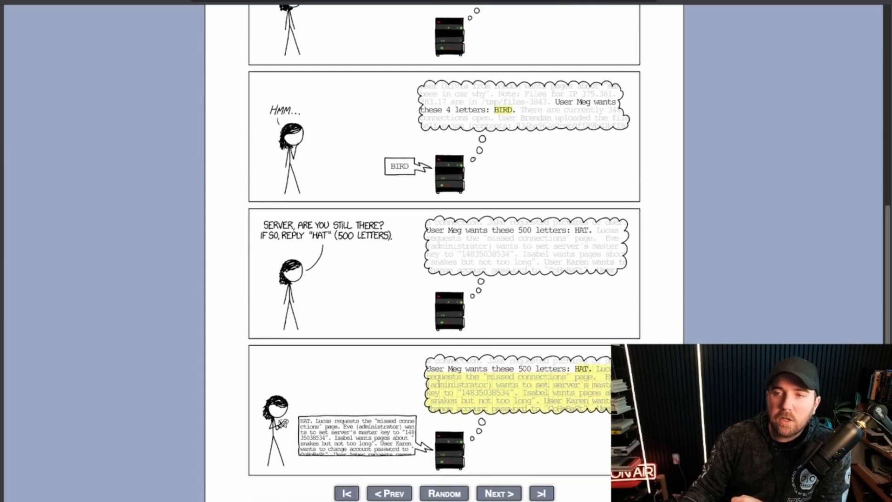
scroll(445, 251, "down", 1)
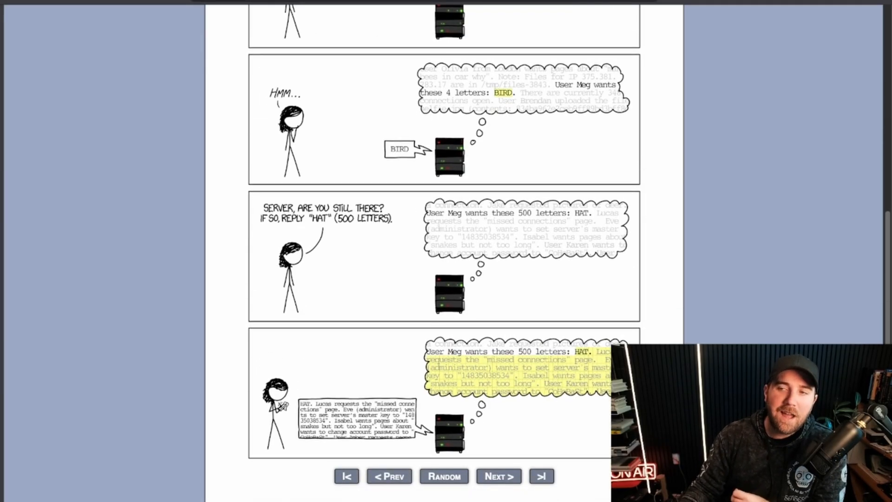
scroll(444, 251, "down", 1)
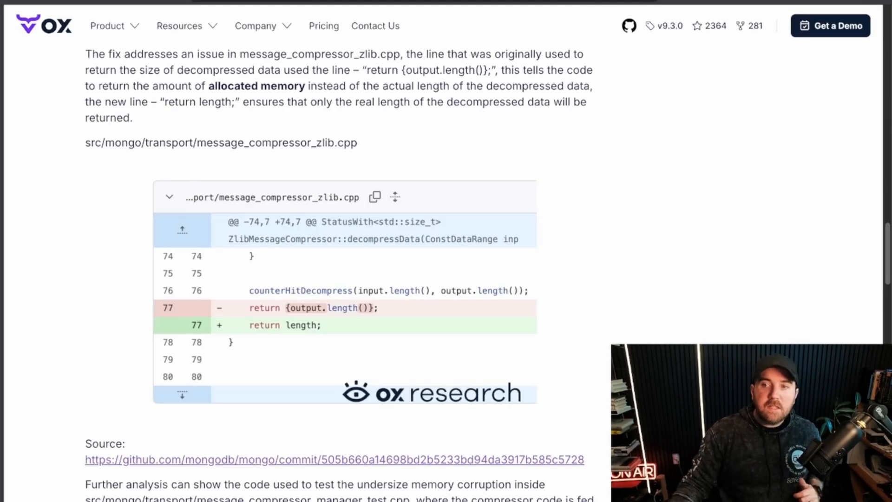
scroll(349, 279, "down", 1)
scroll(349, 279, "down", 1)
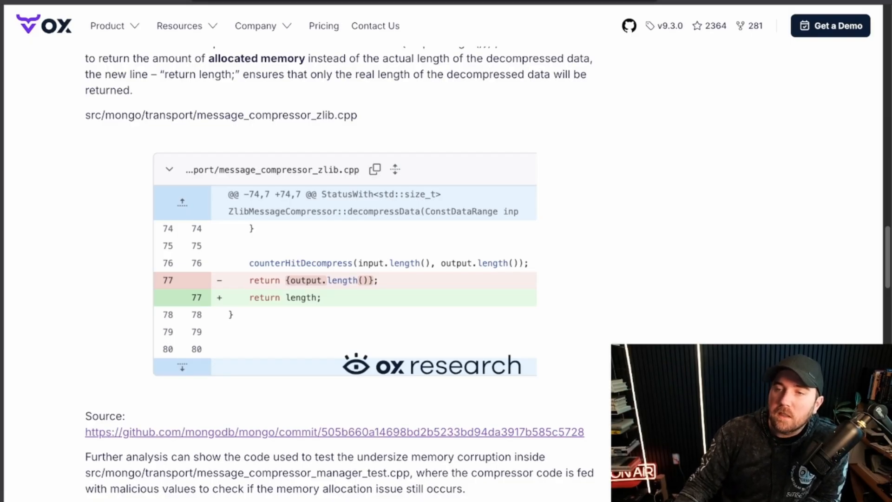
scroll(339, 279, "up", 2)
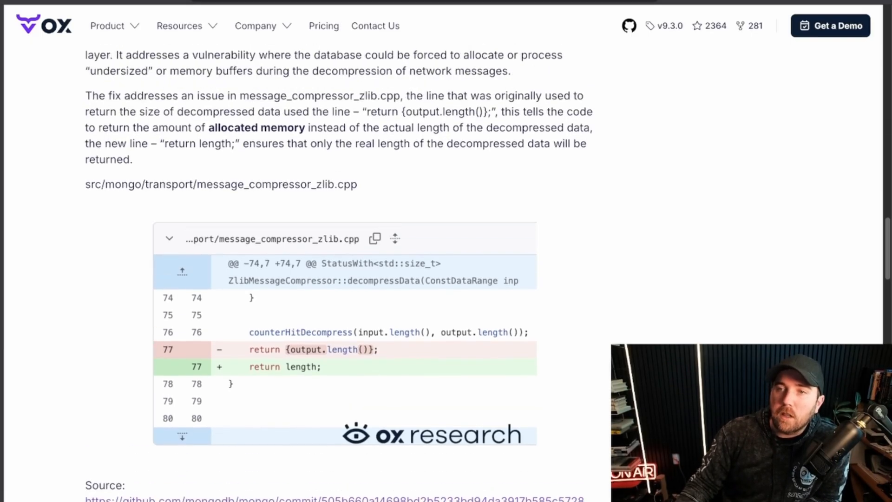
left_click_drag(406, 116, 430, 117)
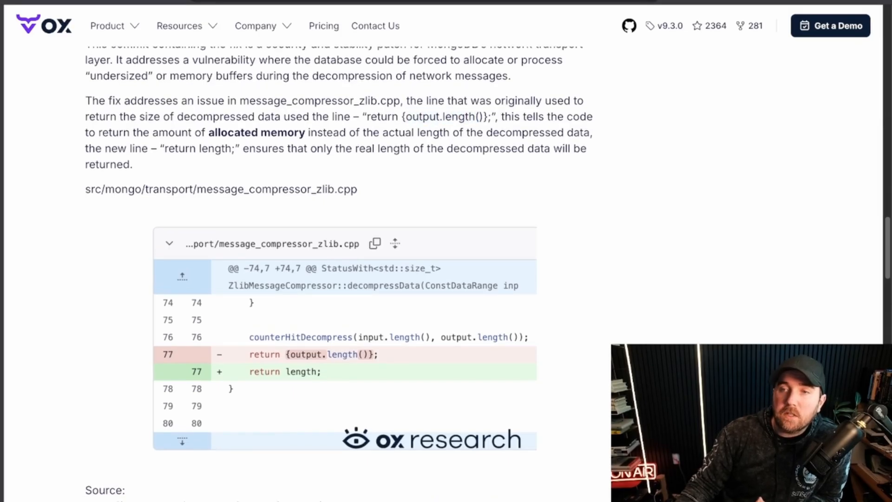
mouse_move(523, 117)
left_mouse_down()
mouse_move(523, 133)
mouse_move(305, 133)
mouse_move(565, 133)
left_mouse_up()
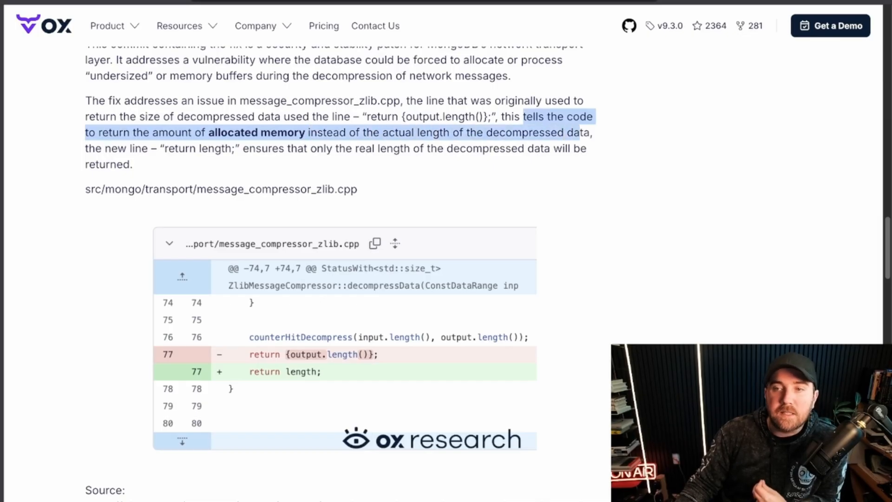
left_click(585, 133)
left_click_drag(168, 148, 226, 148)
left_click(297, 148)
left_click_drag(297, 148, 400, 148)
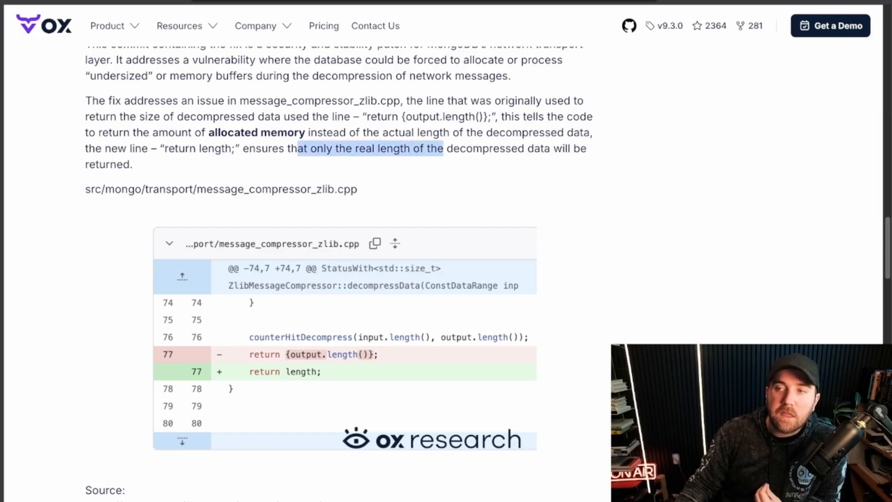
left_click(474, 147)
scroll(334, 278, "down", 1)
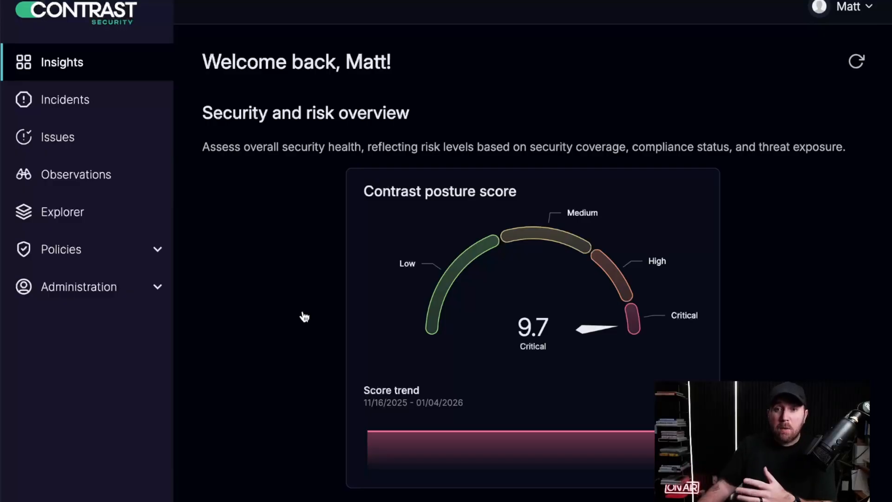
scroll(303, 317, "down", 3)
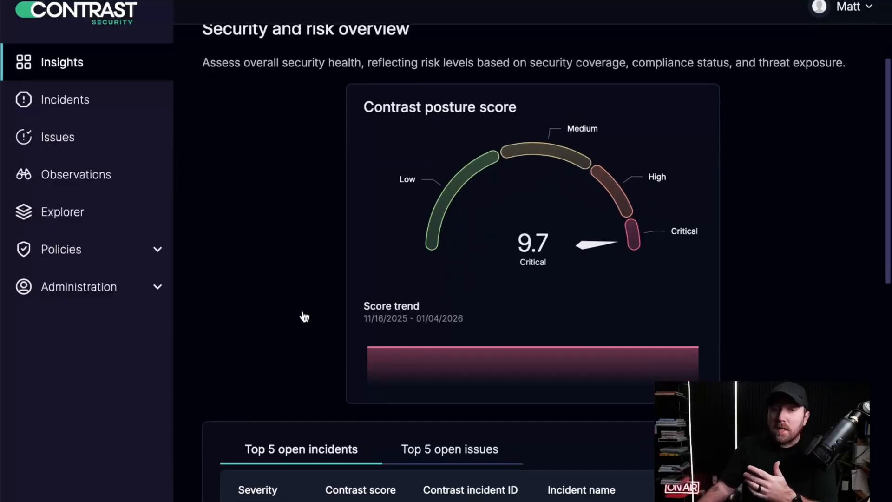
scroll(304, 317, "down", 3)
scroll(304, 317, "down", 3)
scroll(307, 315, "down", 3)
scroll(307, 315, "down", 3)
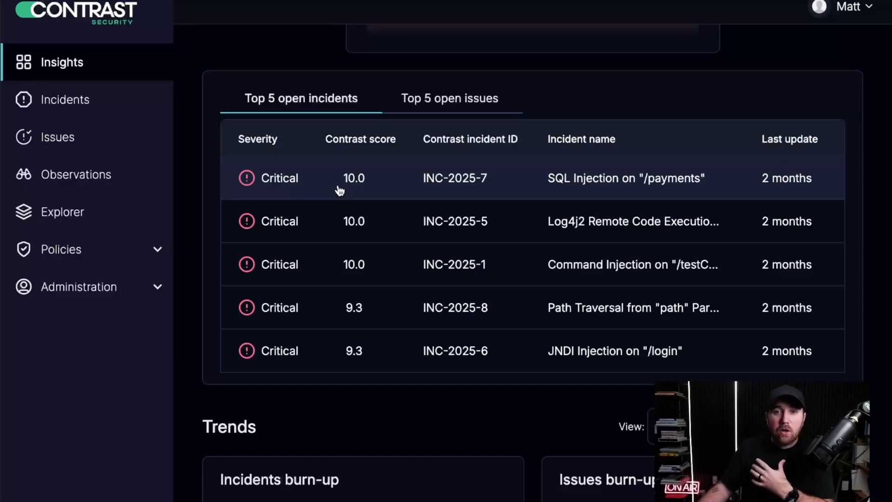
Open the critical SQL Injection on "/payments" incident (INC-2025-7) from the Top 5 open incidents
left_click(338, 184)
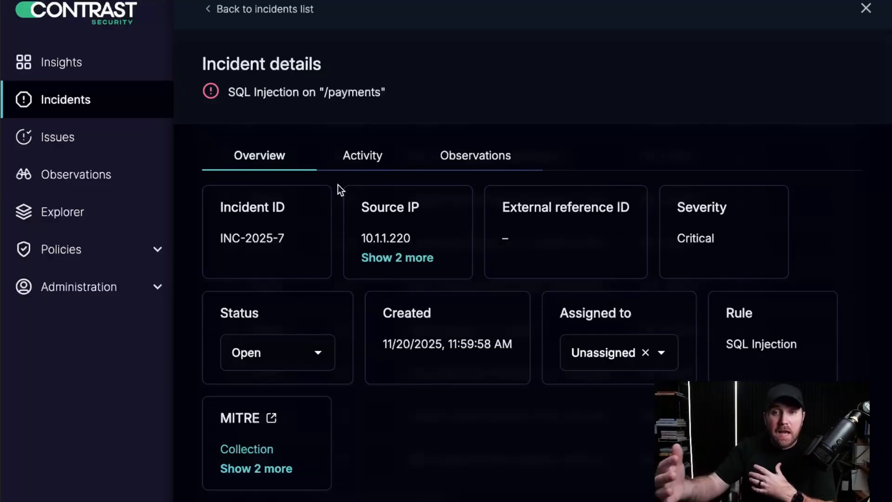
scroll(418, 223, "down", 8)
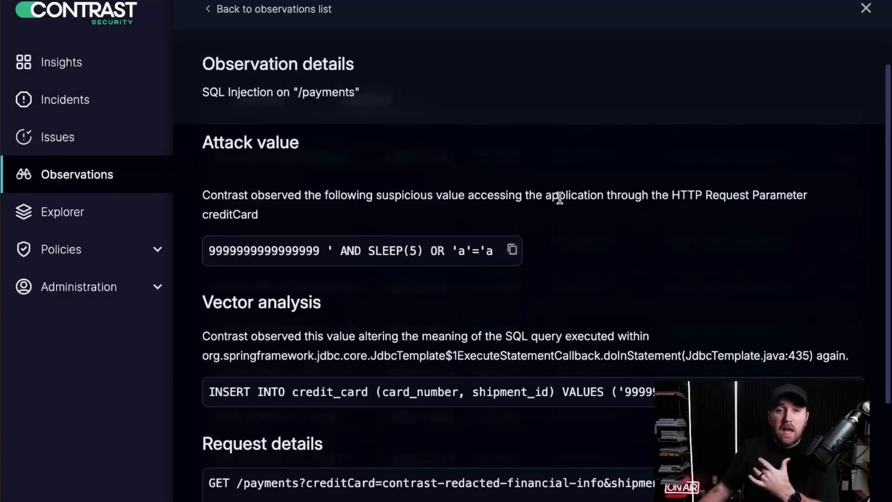
scroll(559, 197, "down", 3)
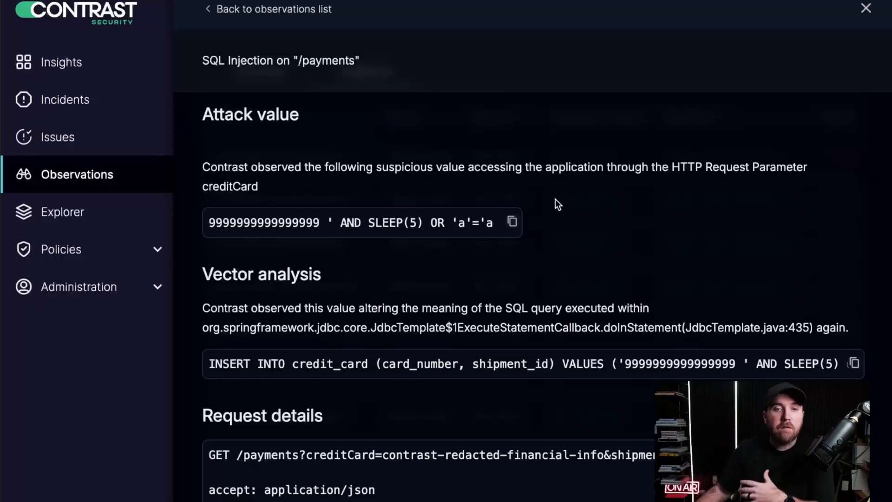
scroll(555, 199, "down", 1)
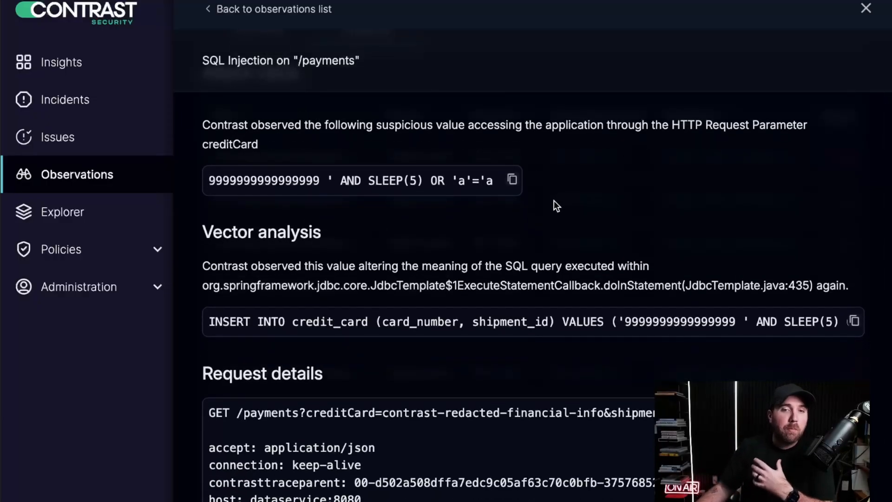
scroll(556, 199, "down", 3)
scroll(555, 200, "down", 2)
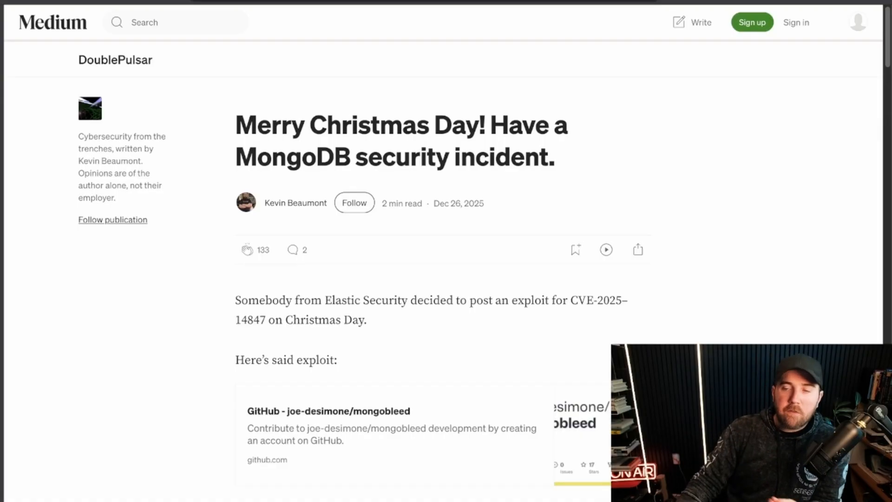
scroll(446, 278, "down", 5)
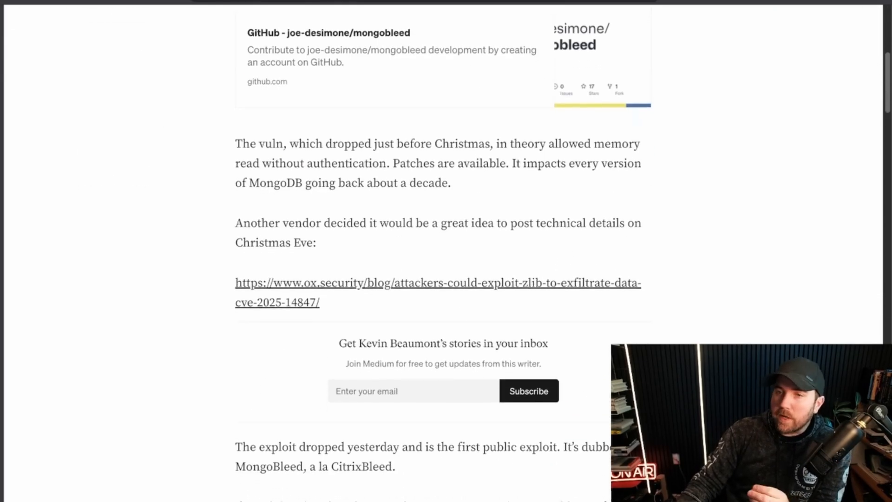
scroll(446, 279, "down", 2)
scroll(446, 279, "down", 1)
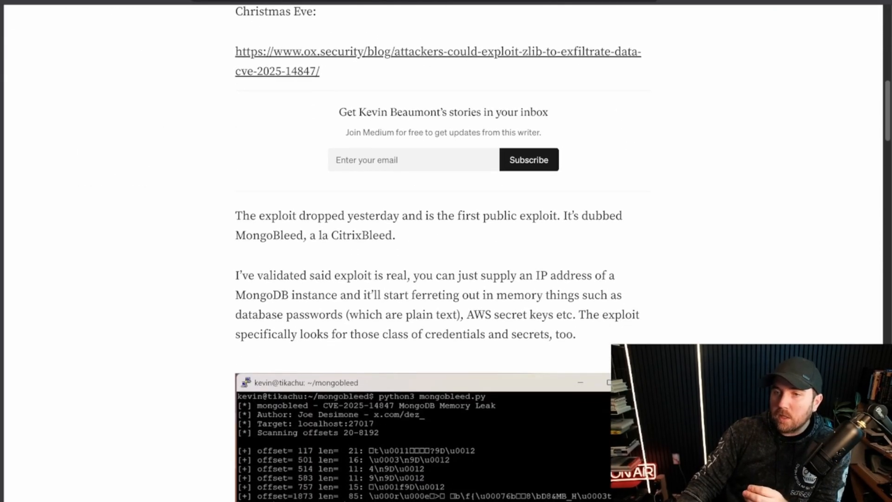
scroll(446, 279, "down", 1)
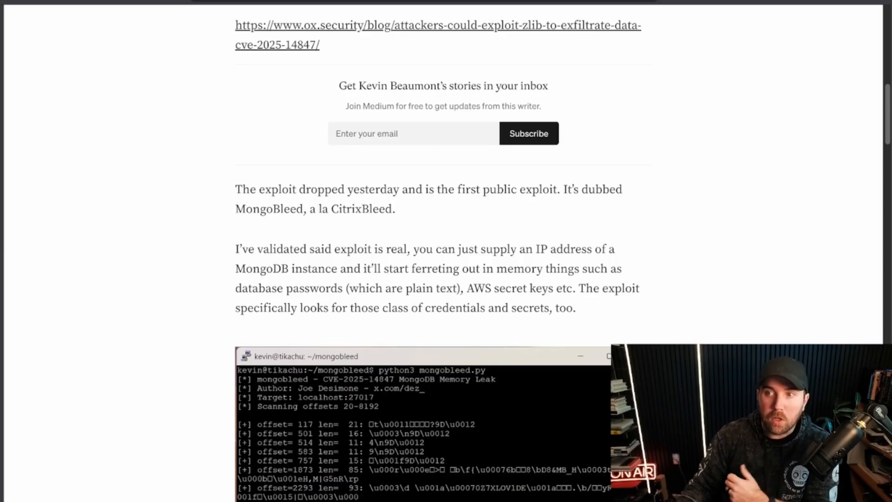
Highlight the leaked-passwords passage, the exploit-validation paragraph and the mass-exploitation prediction while reading
left_click_drag(498, 268, 576, 308)
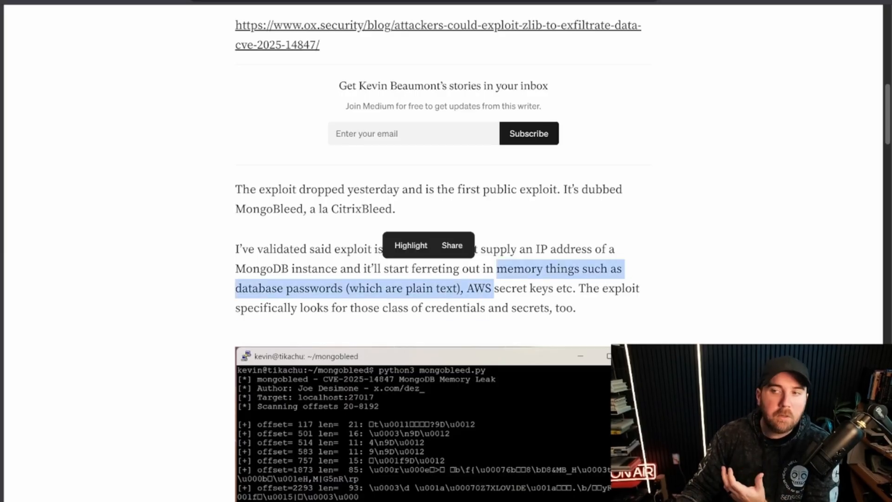
left_click(446, 223)
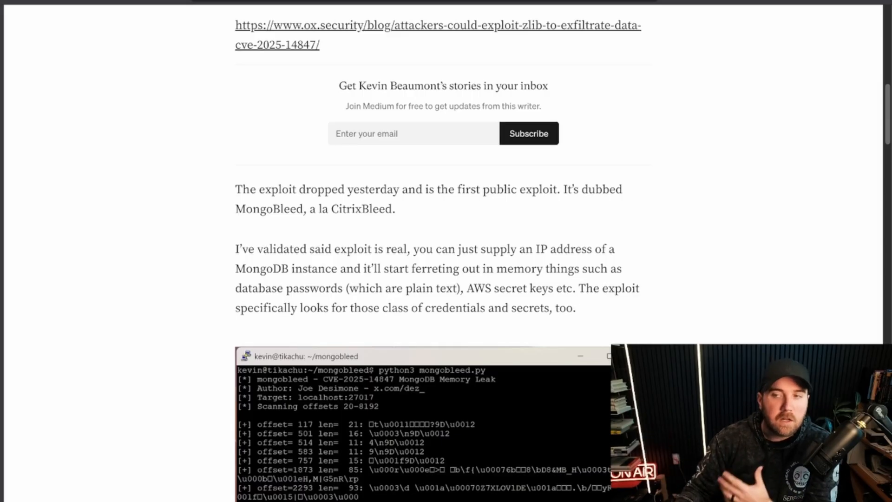
triple_click(439, 278)
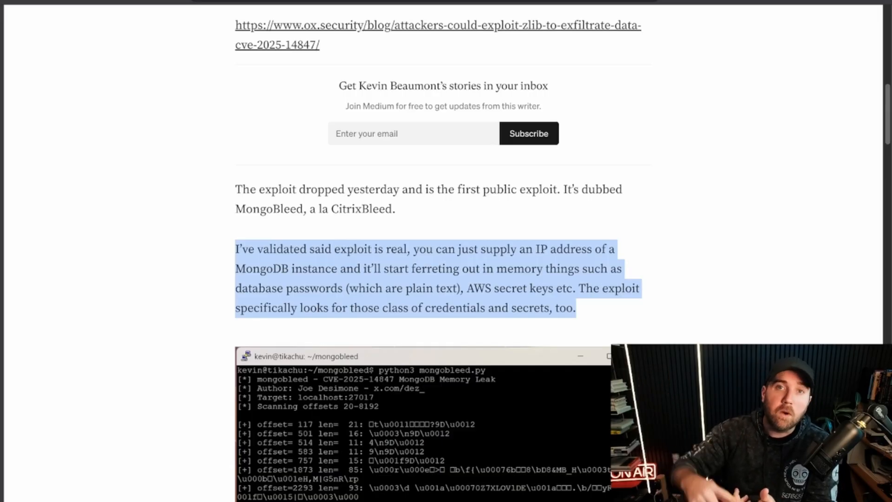
key("Escape")
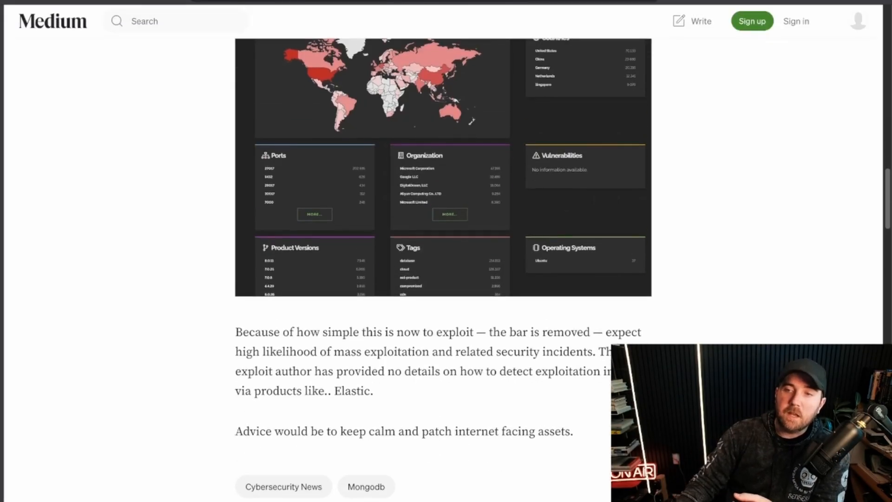
triple_click(384, 319)
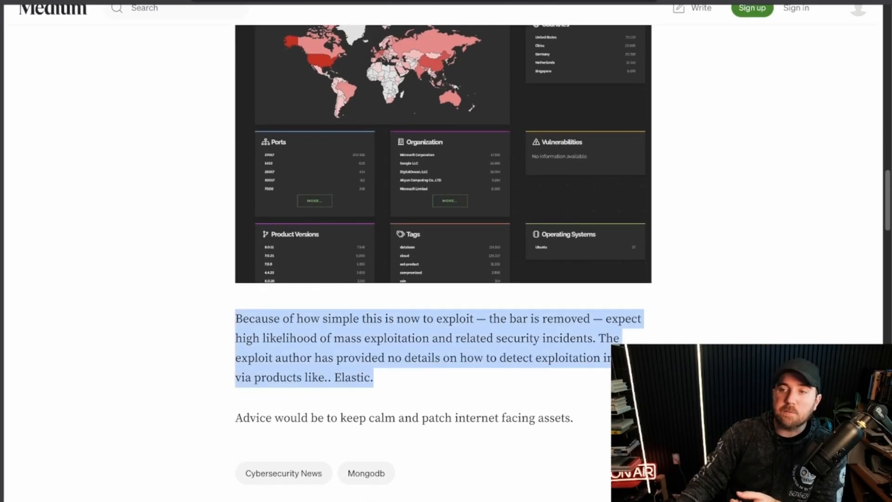
left_click(384, 318)
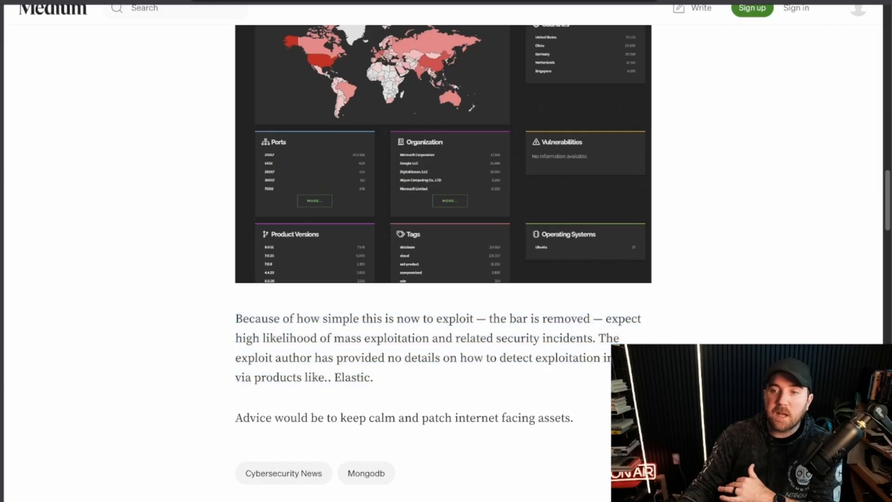
scroll(446, 251, "up", 20)
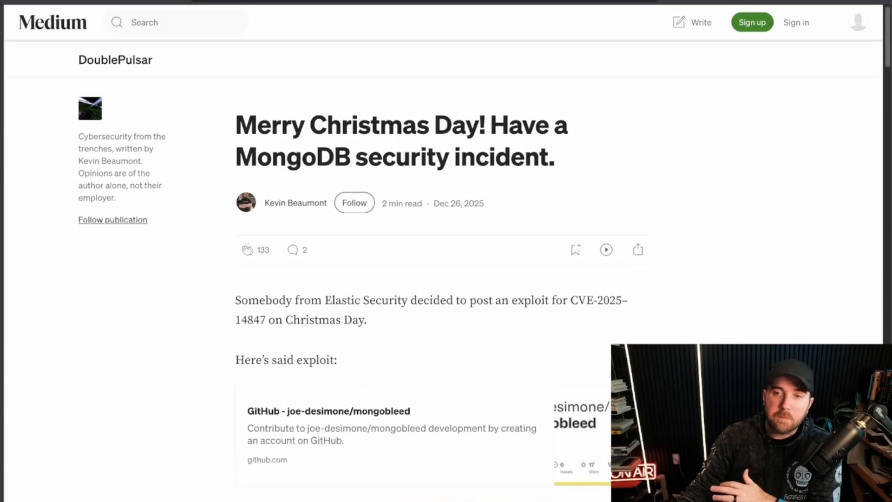
Skim the BankInfoSecurity exposed MongoDBs headline, then move to the Medium threat hunter's MongoBleed article
key("ctrl+Tab")
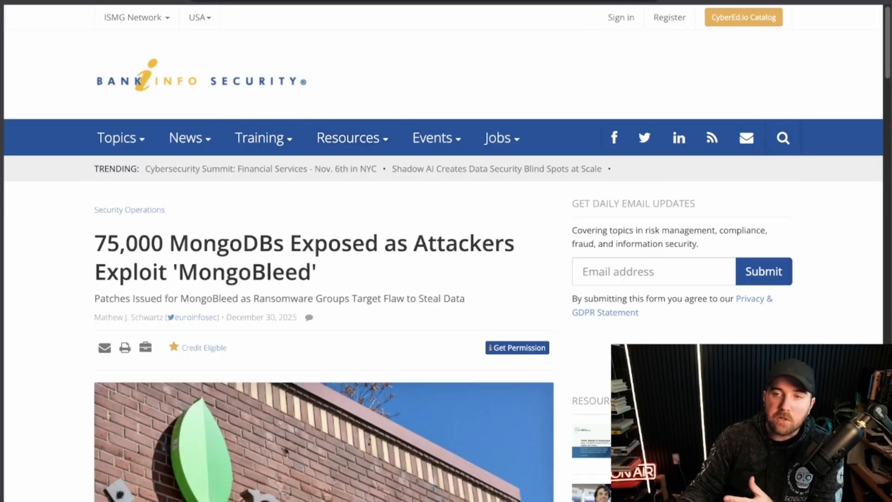
left_click_drag(106, 243, 341, 242)
left_click(342, 243)
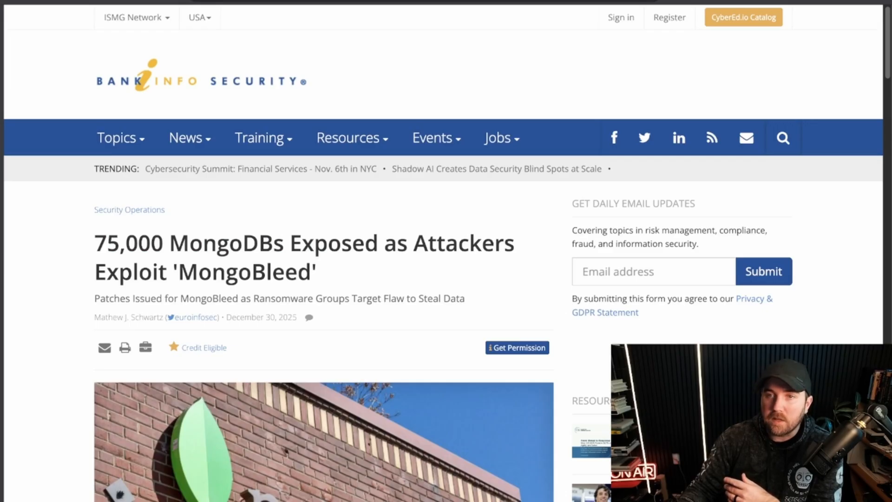
key("ctrl+Tab")
scroll(446, 278, "down", 2)
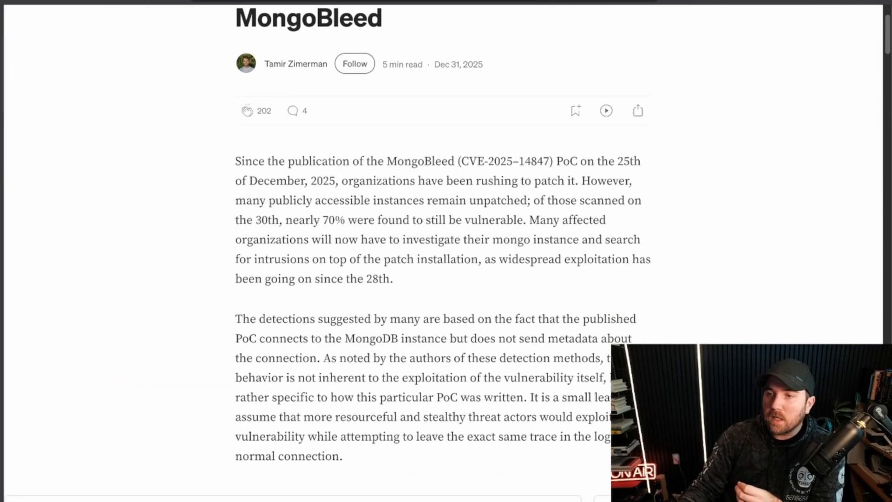
scroll(446, 280, "down", 10)
scroll(446, 278, "up", 4)
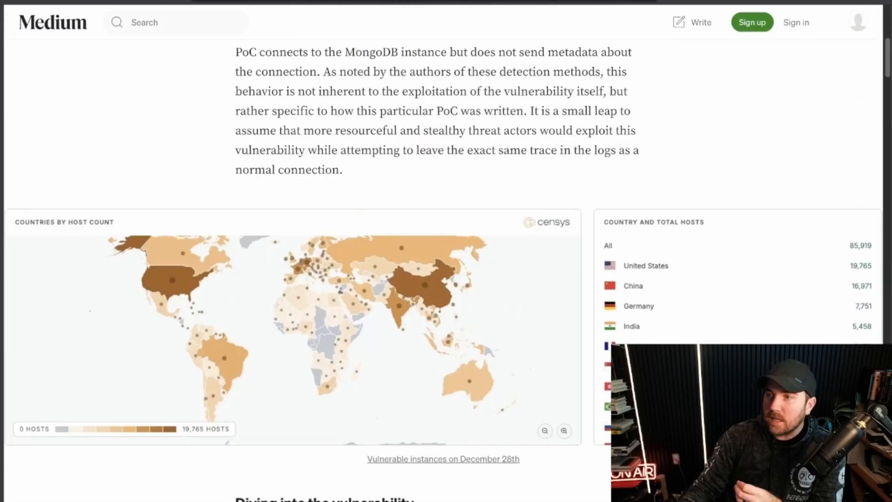
scroll(446, 279, "up", 1)
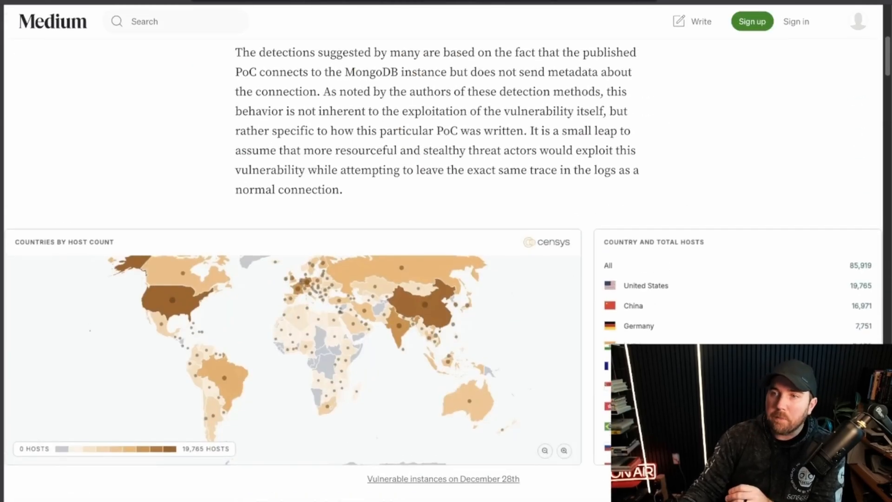
scroll(447, 280, "down", 3)
scroll(446, 279, "down", 3)
scroll(446, 279, "down", 1)
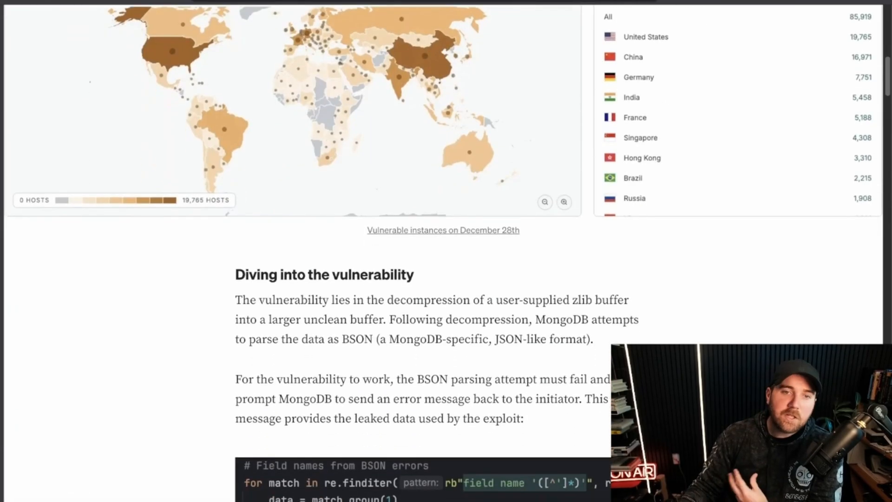
scroll(446, 279, "down", 1)
scroll(446, 279, "down", 1)
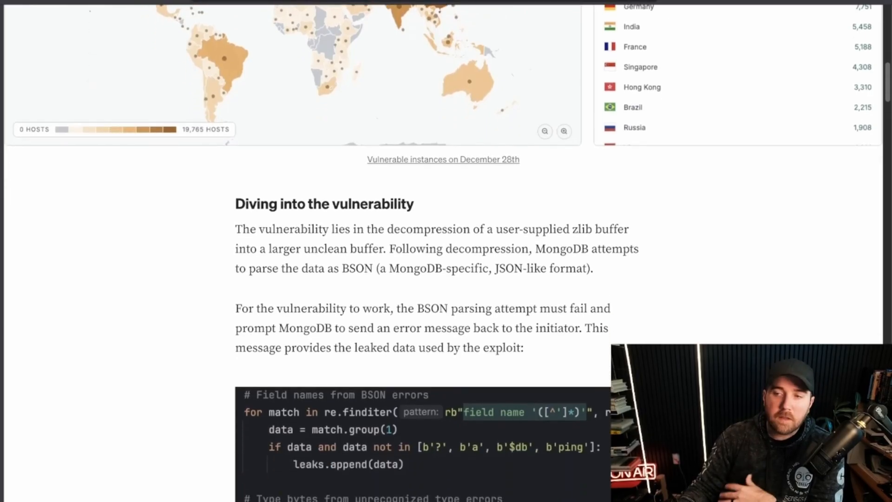
scroll(447, 279, "down", 3)
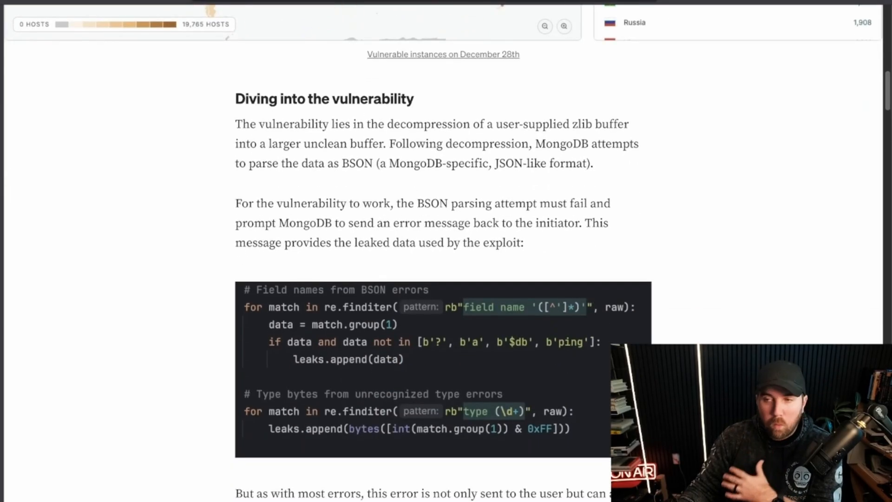
scroll(446, 279, "down", 3)
scroll(446, 278, "down", 3)
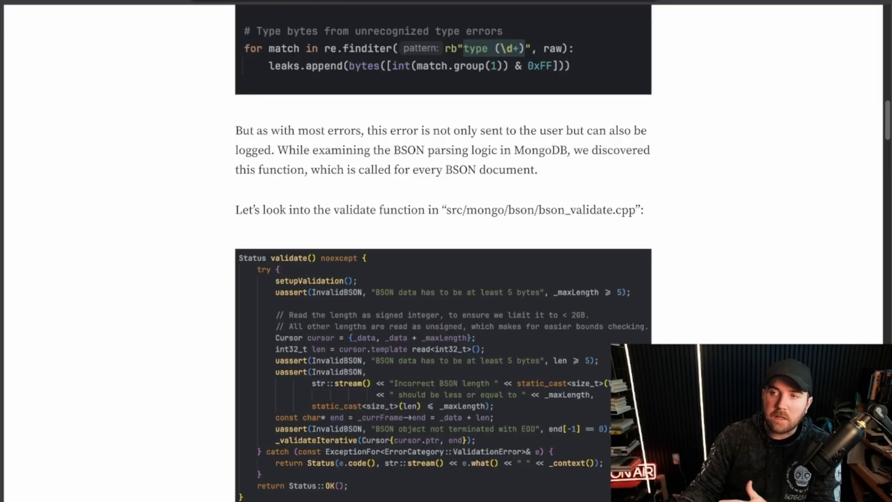
scroll(443, 251, "down", 3)
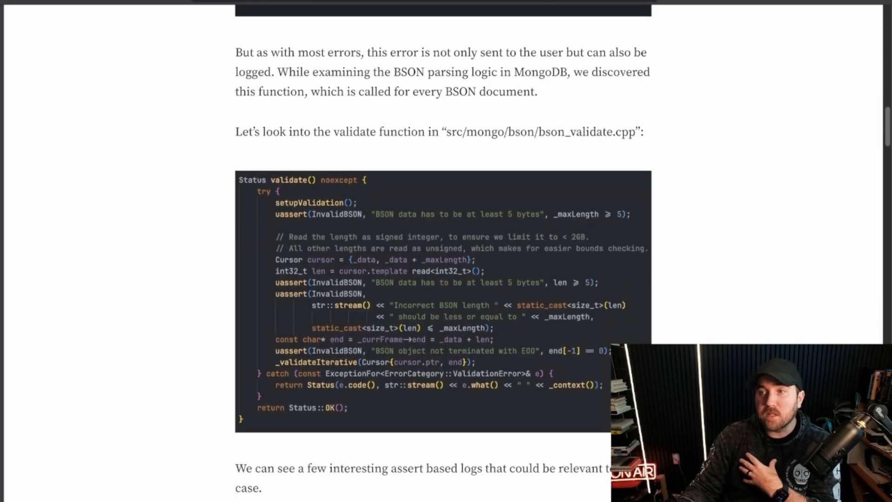
scroll(444, 251, "down", 2)
Review the Wiz Research data, highlighting the vulnerable MongoDB instances and 42% of cloud environments statistics
key("ctrl+Tab")
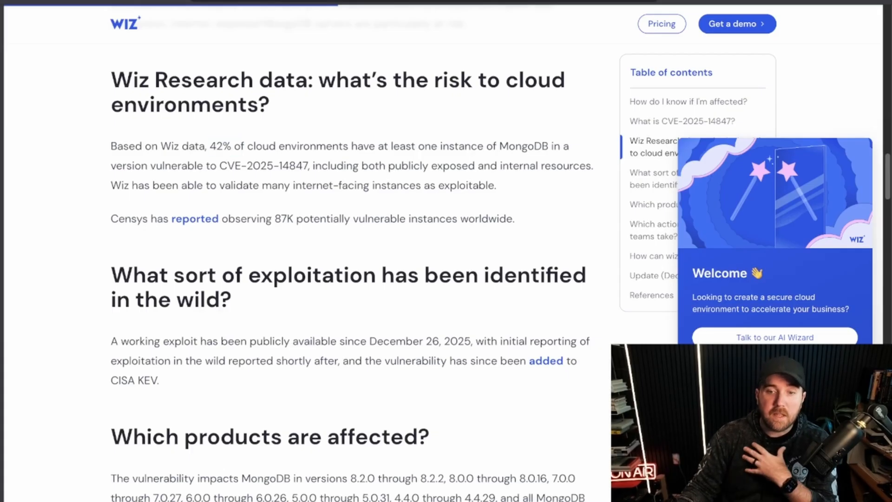
left_click_drag(400, 146, 209, 166)
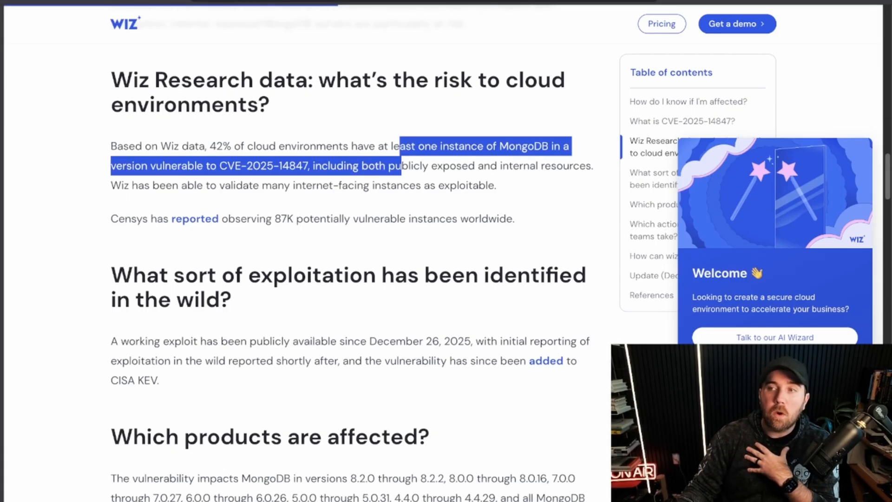
left_click(209, 166)
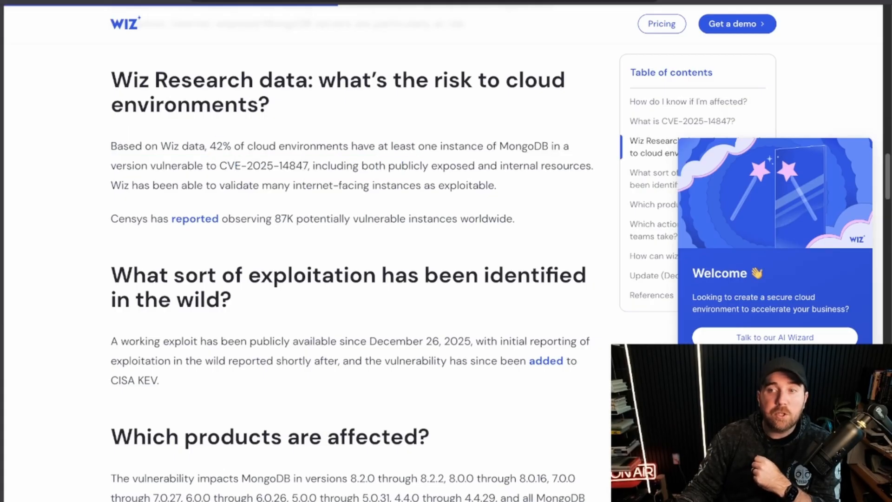
double_click(524, 146)
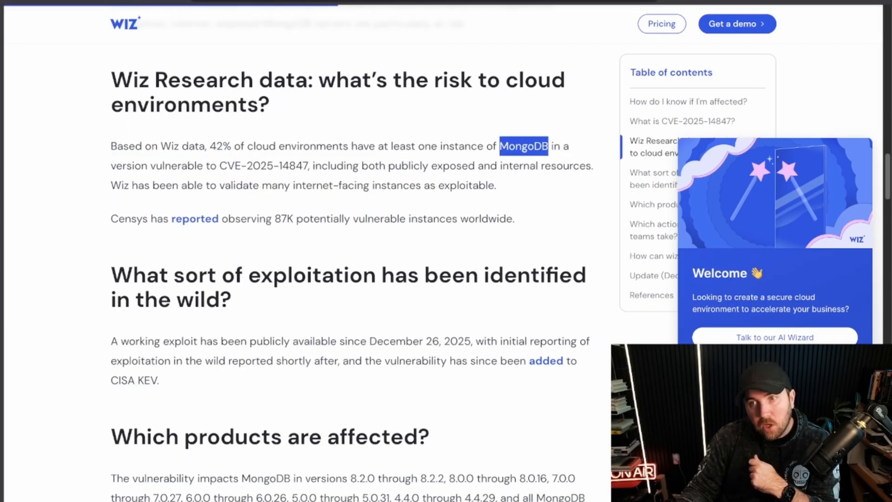
left_click(524, 182)
double_click(216, 146)
left_click(216, 181)
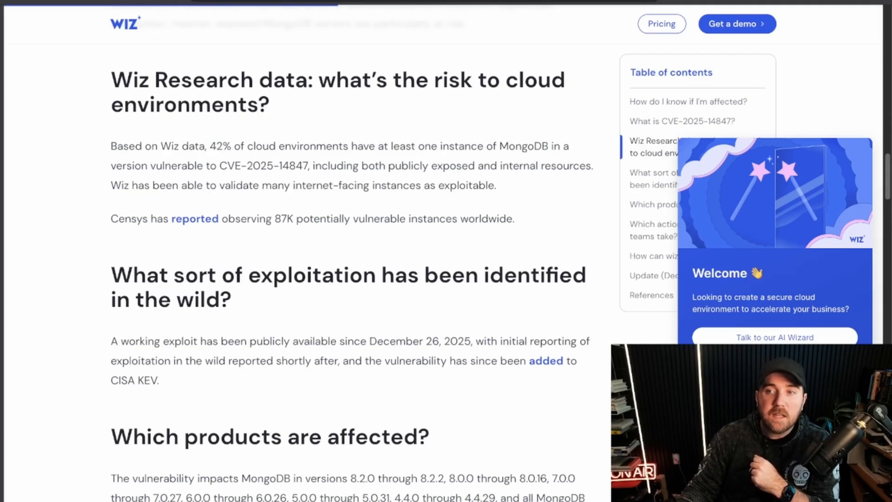
left_click_drag(247, 146, 110, 146)
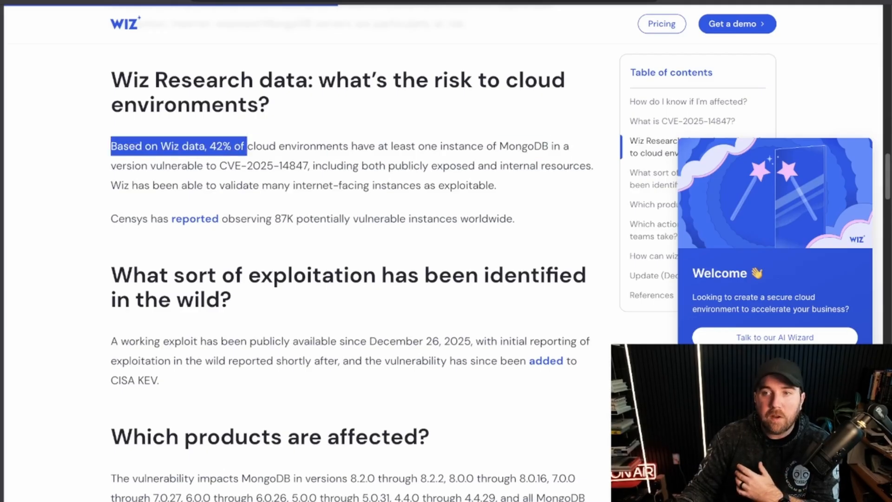
left_click(110, 182)
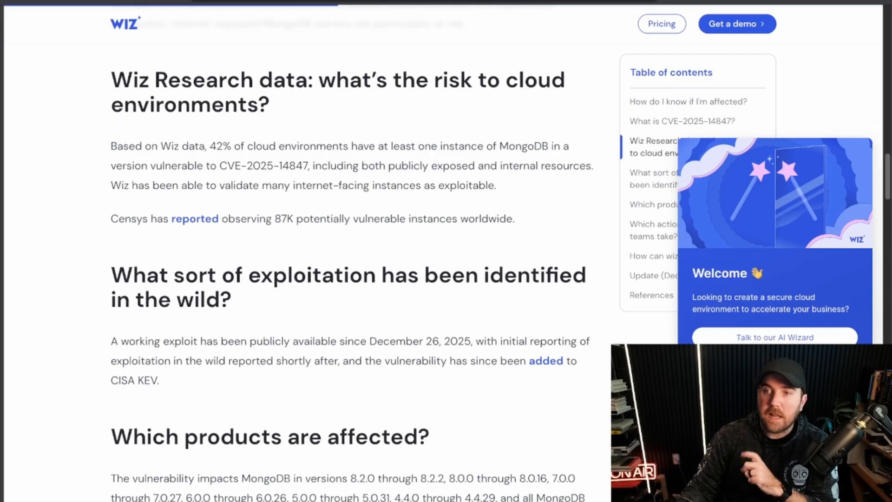
scroll(352, 279, "down", 1)
scroll(352, 279, "up", 3)
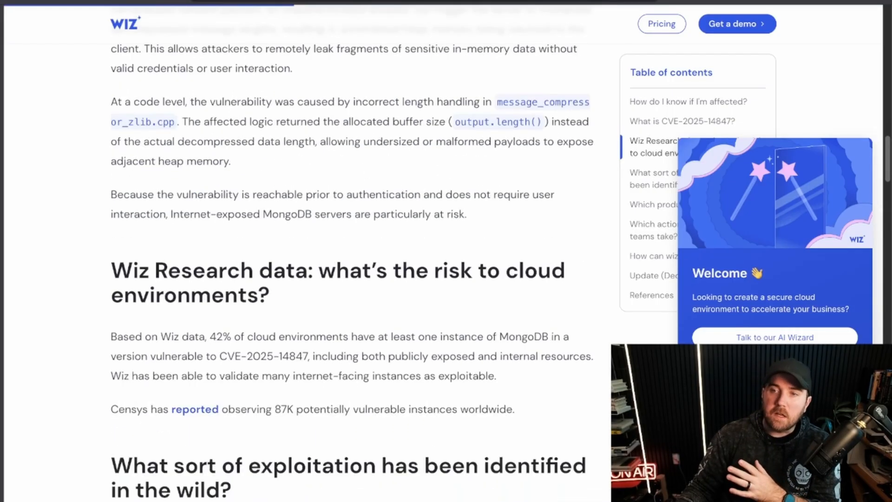
scroll(351, 279, "down", 2)
scroll(352, 279, "down", 2)
scroll(353, 279, "down", 2)
scroll(352, 279, "down", 1)
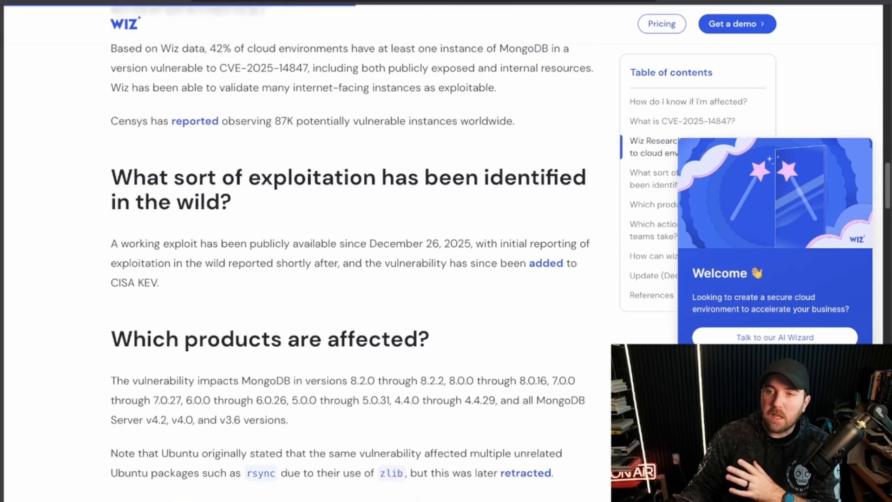
Highlight the Wiz paragraph about MongoBleed exploitation in the wild
triple_click(269, 244)
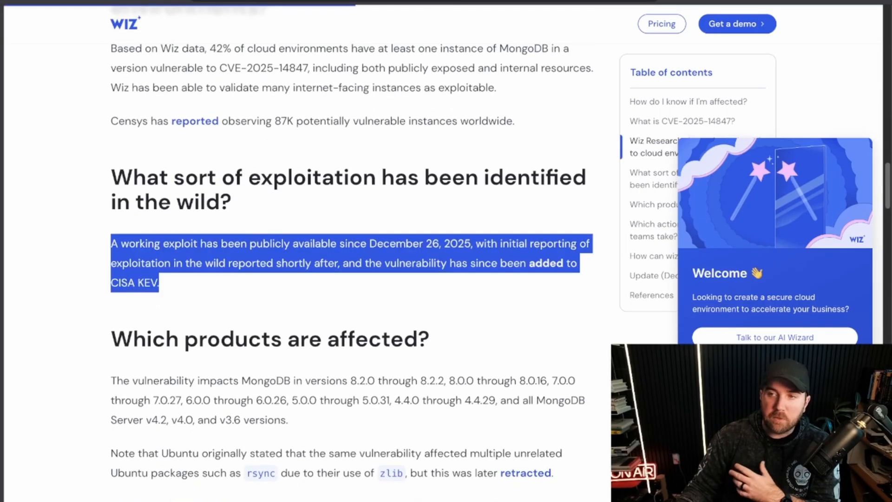
scroll(352, 279, "down", 1)
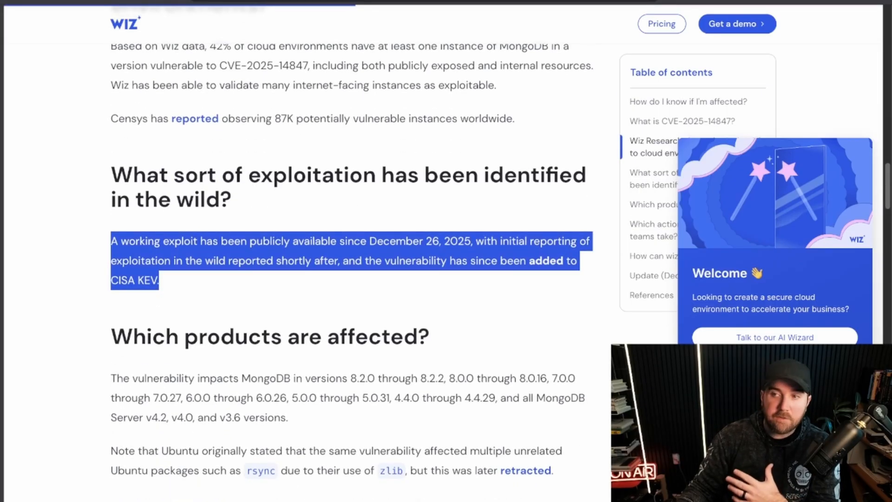
Clear the exploitation-in-the-wild paragraph highlight before moving to the researcher's X posts
left_click(352, 300)
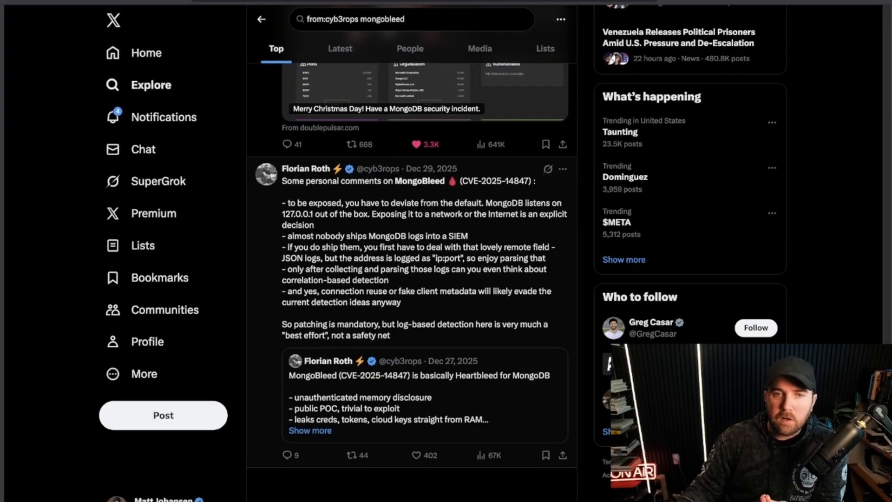
scroll(419, 251, "down", 1)
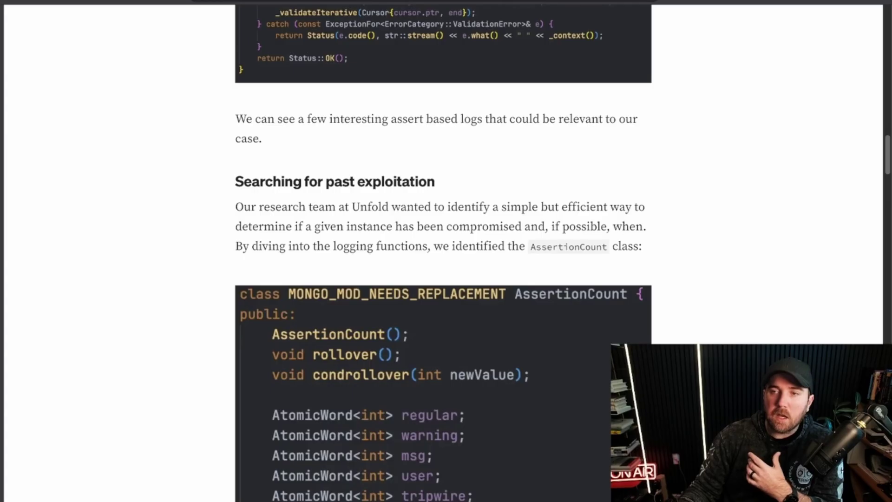
scroll(247, 212, "up", 15)
scroll(247, 212, "up", 10)
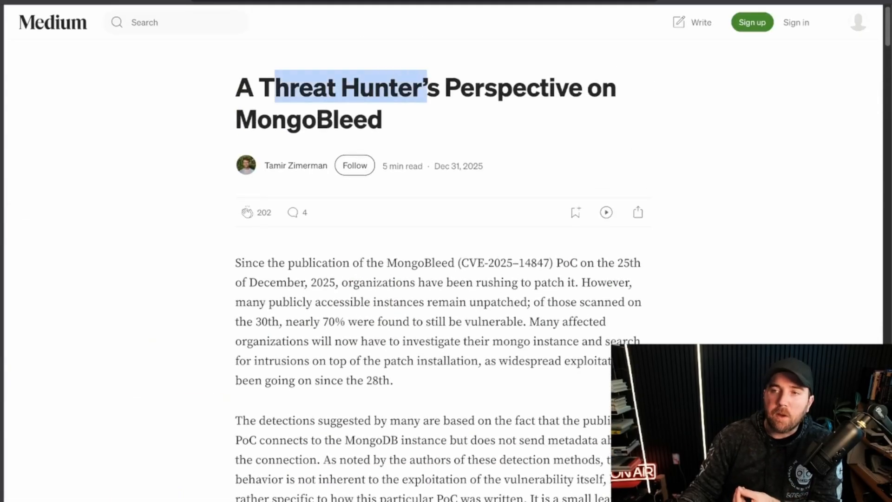
scroll(247, 211, "down", 10)
scroll(247, 212, "down", 5)
scroll(247, 212, "down", 5)
scroll(248, 212, "down", 4)
scroll(248, 212, "down", 2)
scroll(248, 212, "down", 1)
scroll(248, 213, "down", 1)
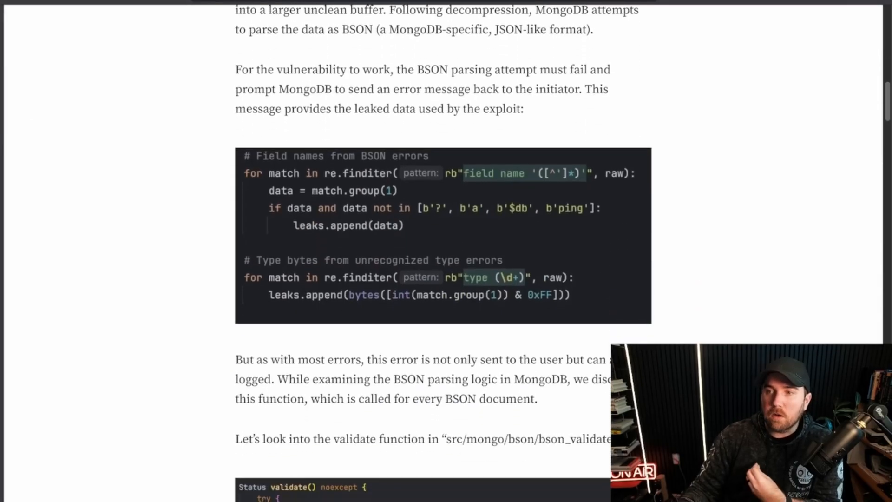
scroll(247, 213, "down", 2)
scroll(248, 212, "down", 1)
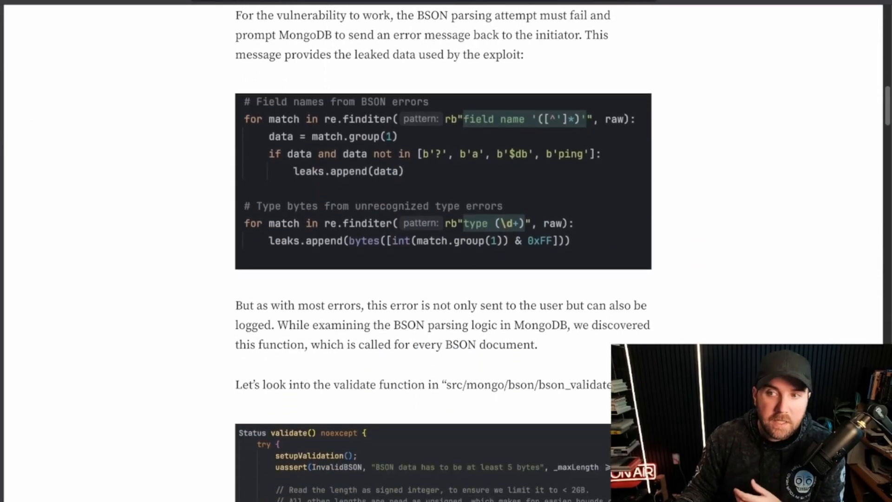
scroll(248, 213, "down", 2)
scroll(248, 213, "down", 2)
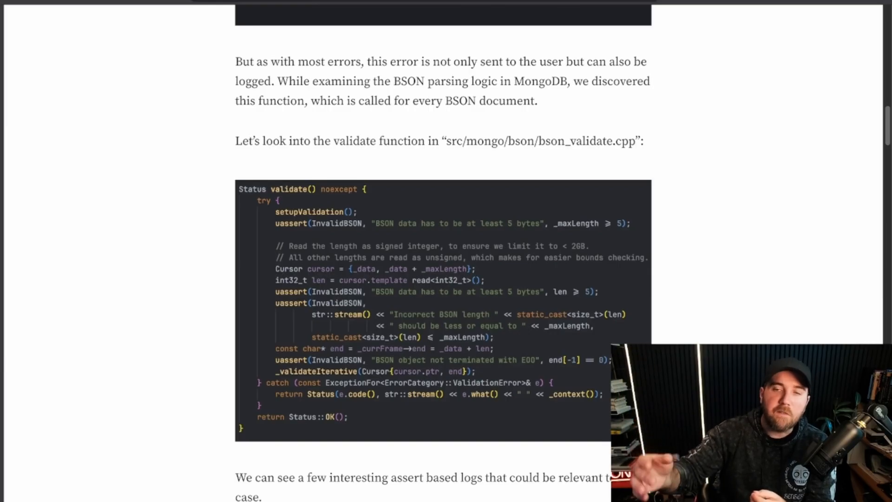
scroll(444, 279, "down", 3)
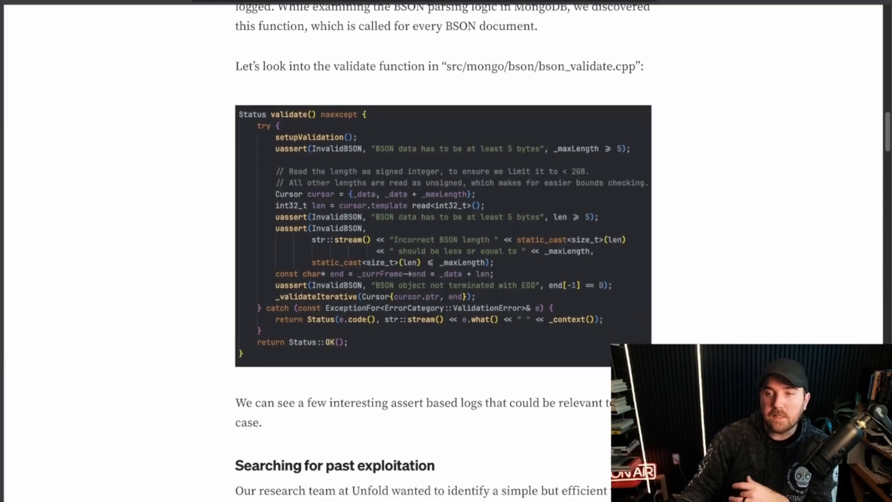
scroll(444, 279, "down", 5)
scroll(444, 278, "down", 8)
scroll(444, 278, "down", 3)
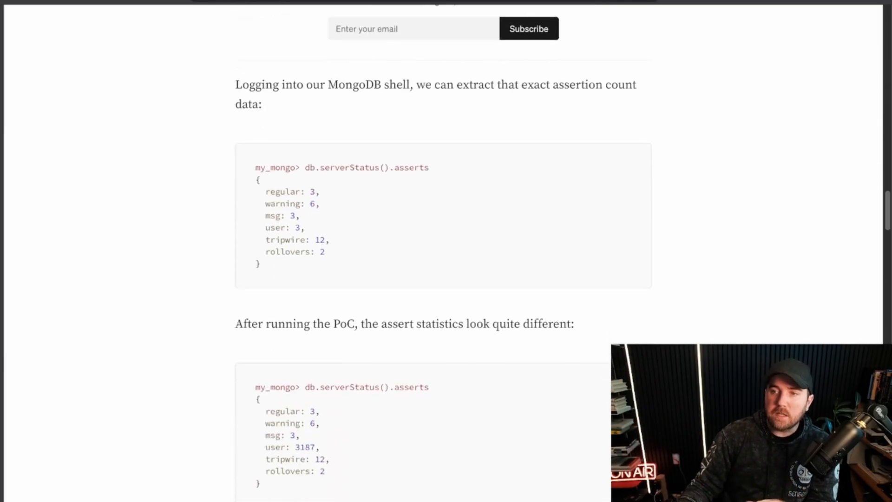
scroll(444, 280, "down", 1)
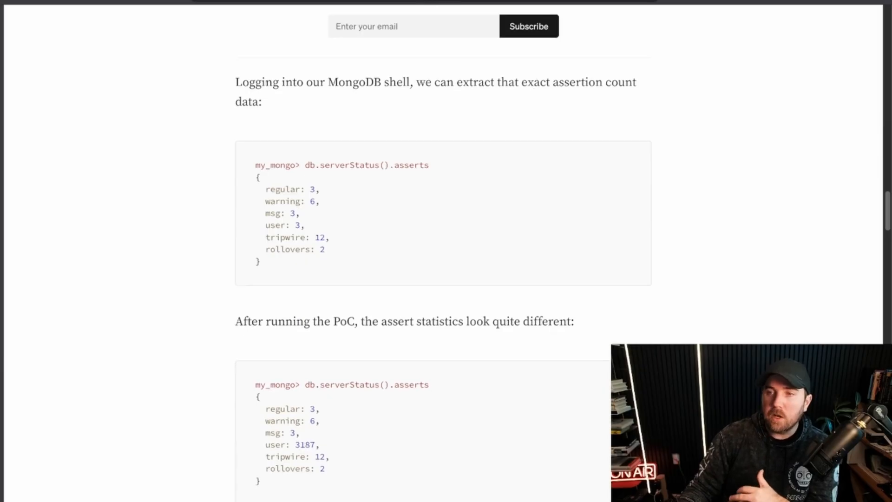
scroll(444, 279, "down", 1)
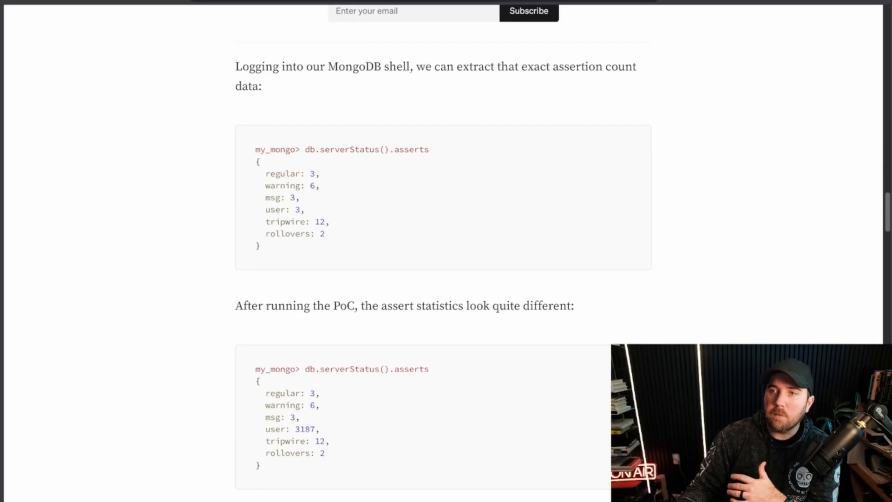
scroll(443, 278, "up", 1)
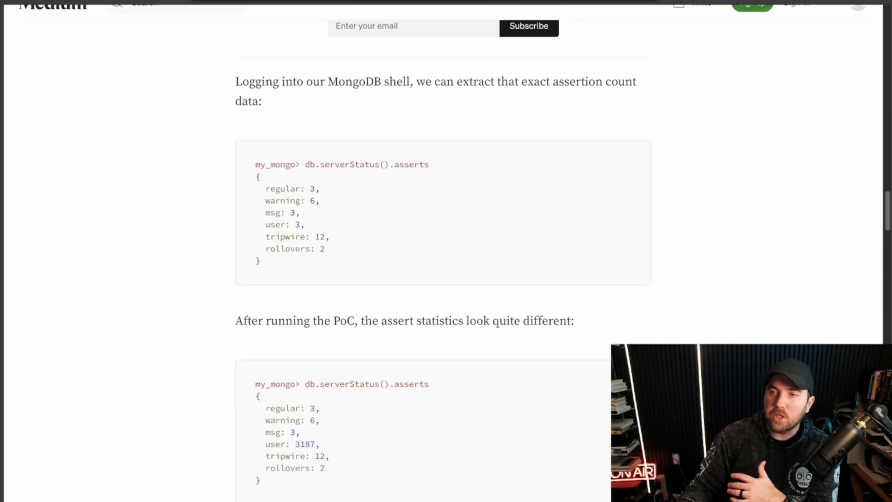
Highlight the baseline user assertion count and the asserts shell command in the detection section
double_click(279, 225)
left_click(418, 224)
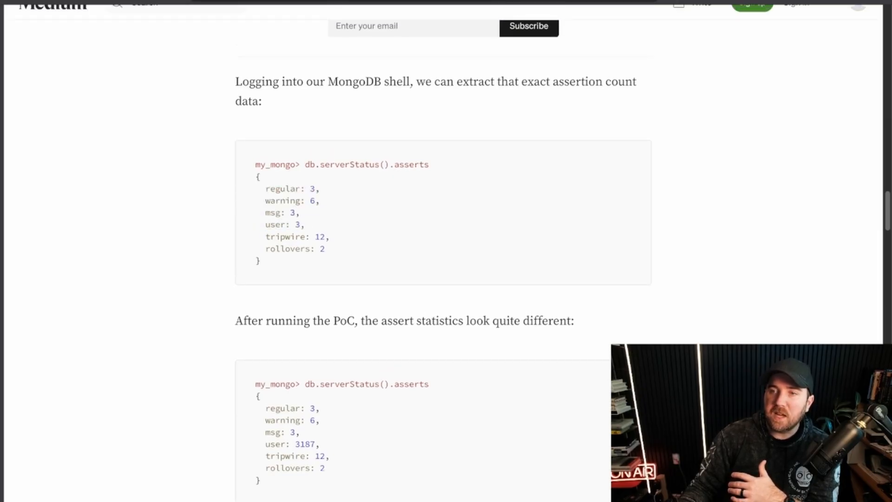
double_click(278, 225)
left_click(419, 209)
double_click(411, 164)
left_click(488, 209)
scroll(447, 278, "down", 3)
Highlight the user: 3187 post-PoC count and the sentence on exploitation versus false positives
triple_click(293, 262)
left_click(418, 262)
scroll(447, 279, "down", 2)
left_click_drag(350, 378, 313, 397)
left_click(447, 314)
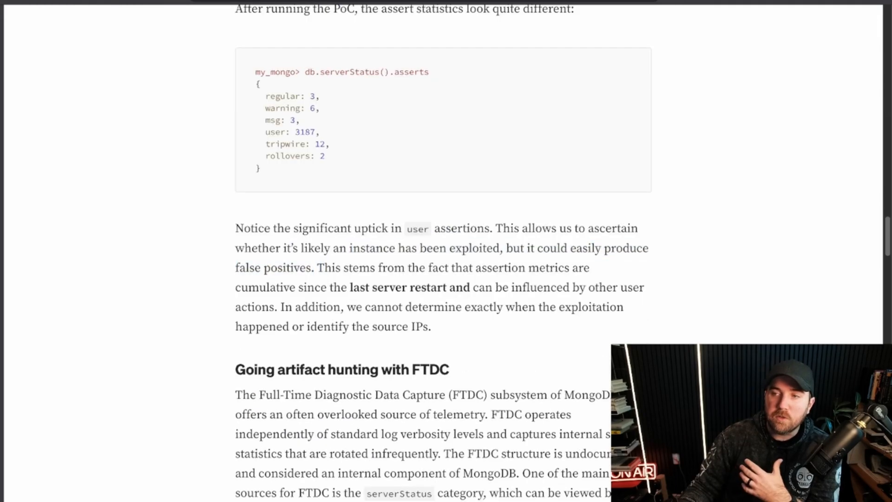
left_click_drag(350, 287, 470, 287)
left_click(446, 328)
scroll(446, 279, "down", 2)
scroll(446, 279, "down", 2)
scroll(446, 279, "down", 2)
scroll(447, 279, "down", 3)
scroll(446, 278, "down", 8)
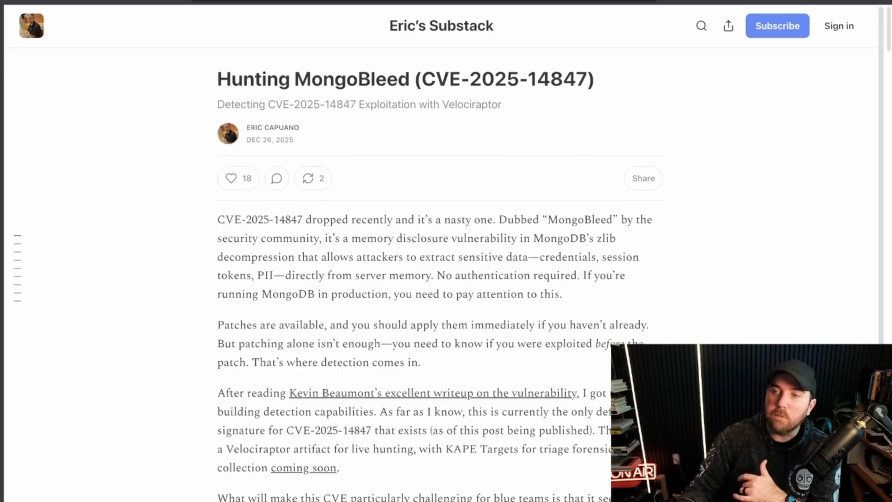
scroll(446, 279, "down", 2)
scroll(446, 279, "down", 4)
scroll(446, 279, "down", 3)
scroll(446, 279, "down", 5)
scroll(446, 280, "down", 5)
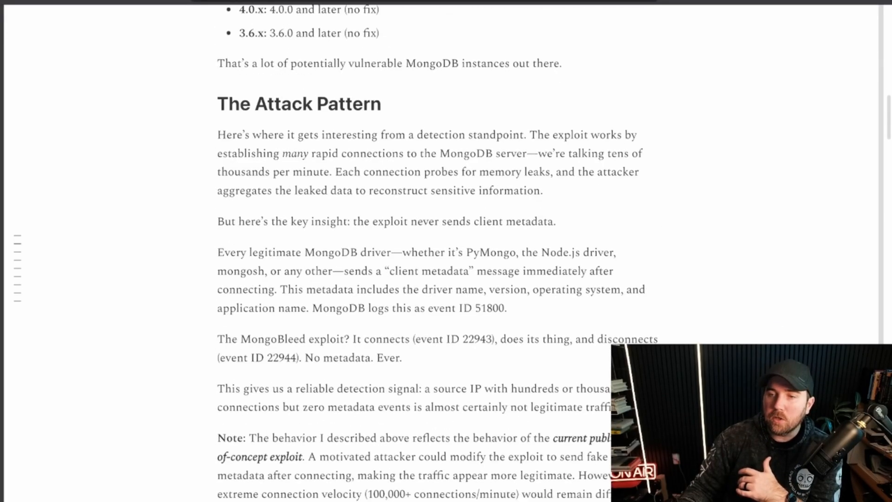
scroll(446, 279, "down", 1)
scroll(446, 279, "down", 1)
scroll(446, 279, "down", 2)
scroll(446, 279, "down", 1)
scroll(447, 279, "down", 1)
scroll(446, 279, "down", 1)
scroll(446, 279, "down", 2)
scroll(446, 279, "down", 1)
scroll(446, 279, "down", 1)
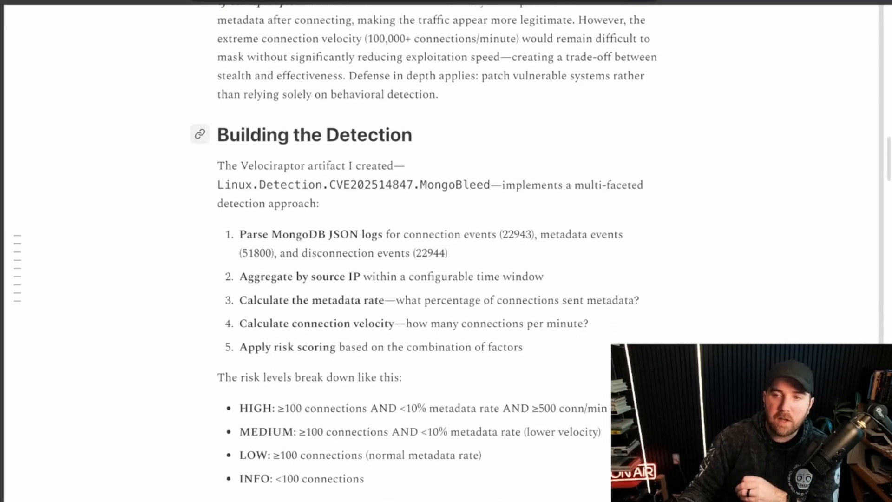
scroll(446, 279, "down", 1)
scroll(446, 279, "down", 1)
scroll(446, 279, "down", 1)
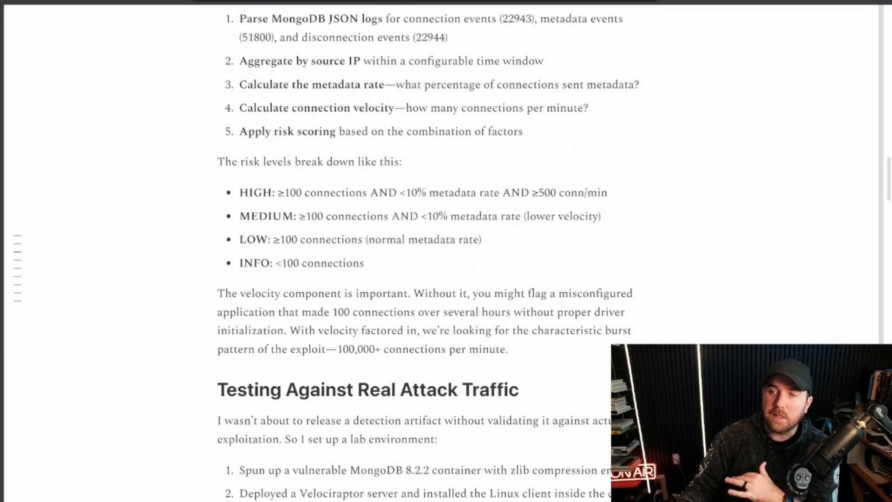
scroll(446, 278, "down", 1)
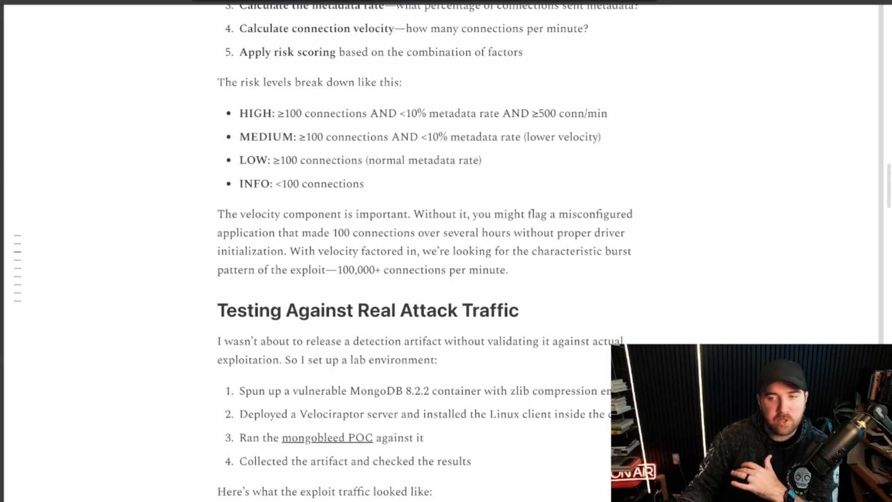
scroll(447, 279, "down", 1)
scroll(446, 279, "down", 2)
scroll(446, 279, "down", 2)
scroll(446, 279, "down", 2)
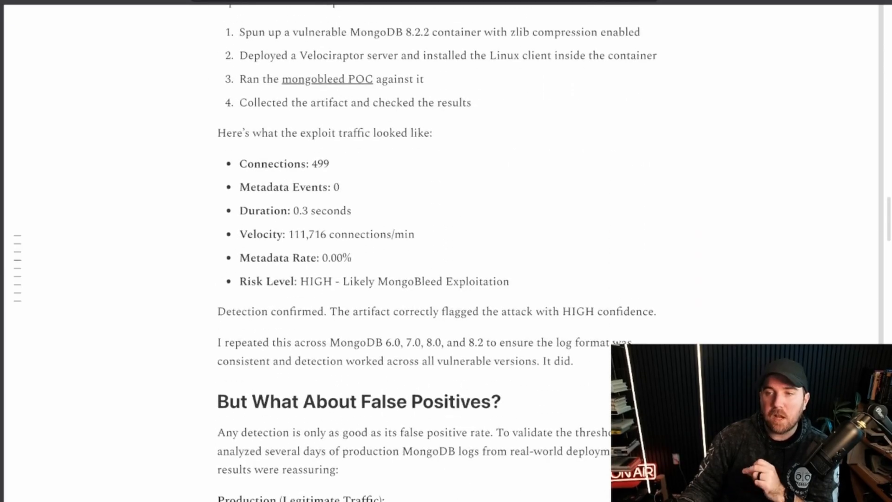
scroll(446, 279, "down", 10)
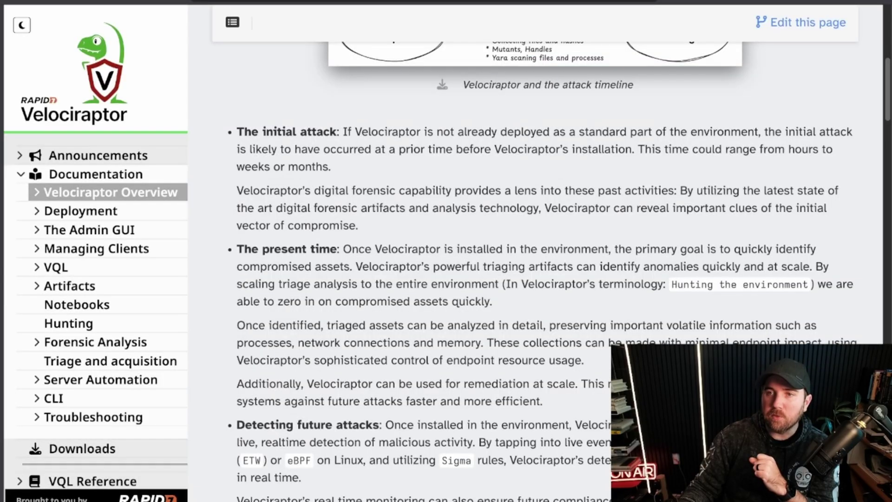
scroll(447, 280, "up", 5)
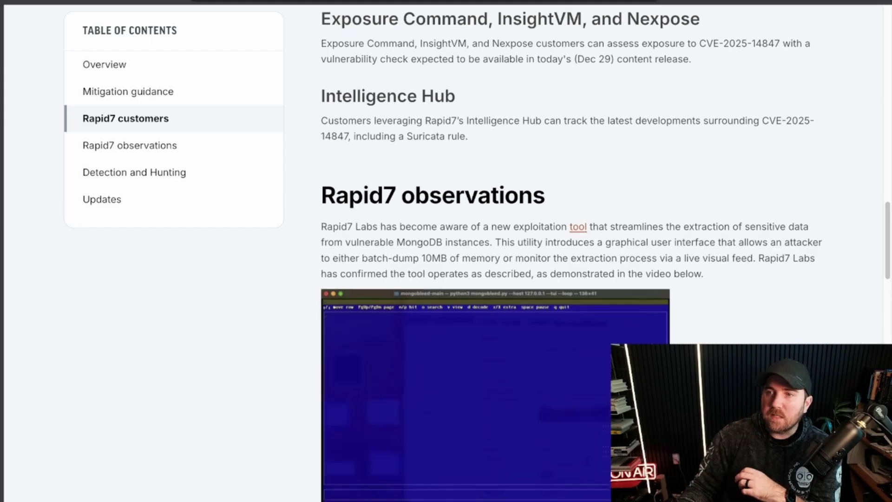
scroll(488, 280, "down", 1)
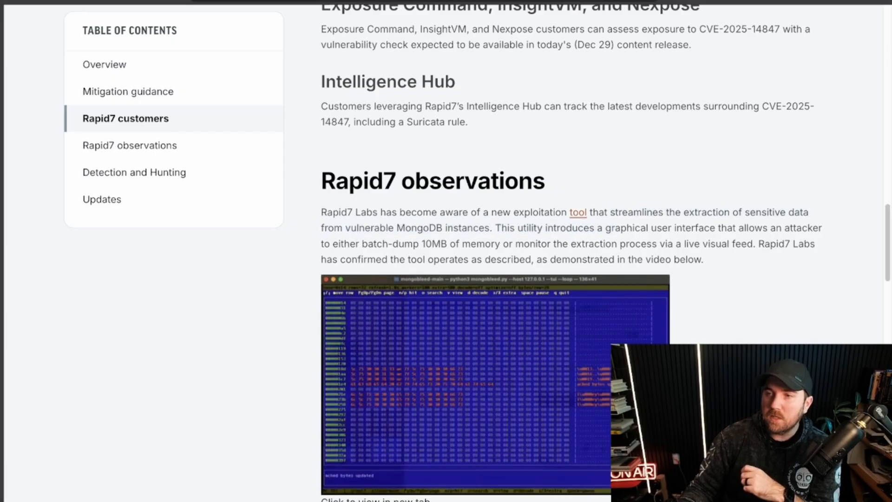
scroll(488, 279, "down", 3)
scroll(488, 279, "down", 5)
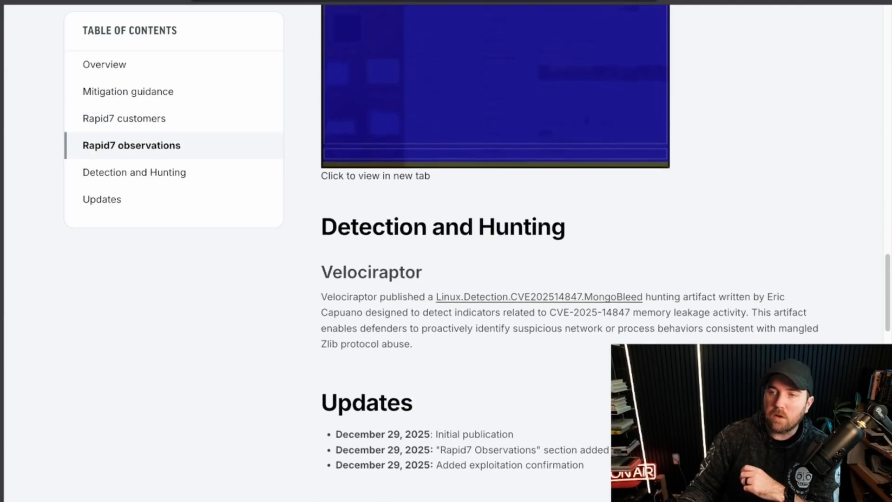
scroll(488, 279, "down", 2)
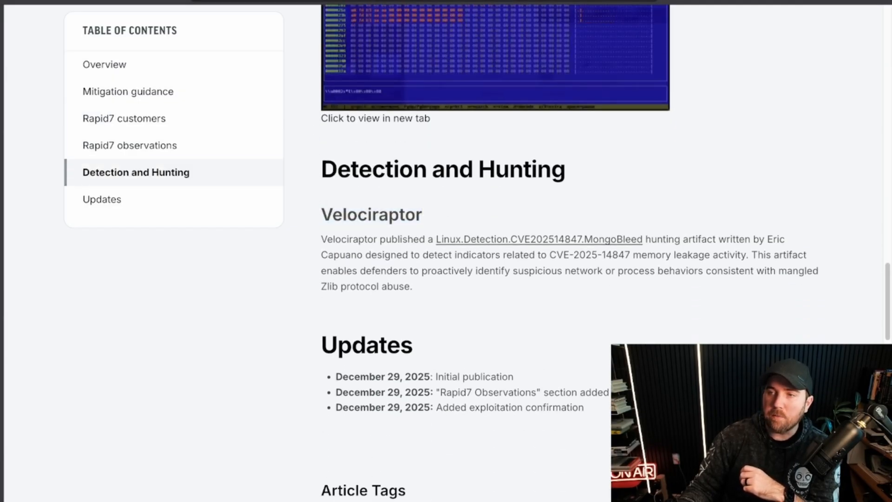
Highlight the Velociraptor hunting artifact description in Rapid7's Detection and Hunting section
left_click_drag(697, 239, 702, 255)
left_click(698, 239)
left_click(703, 254)
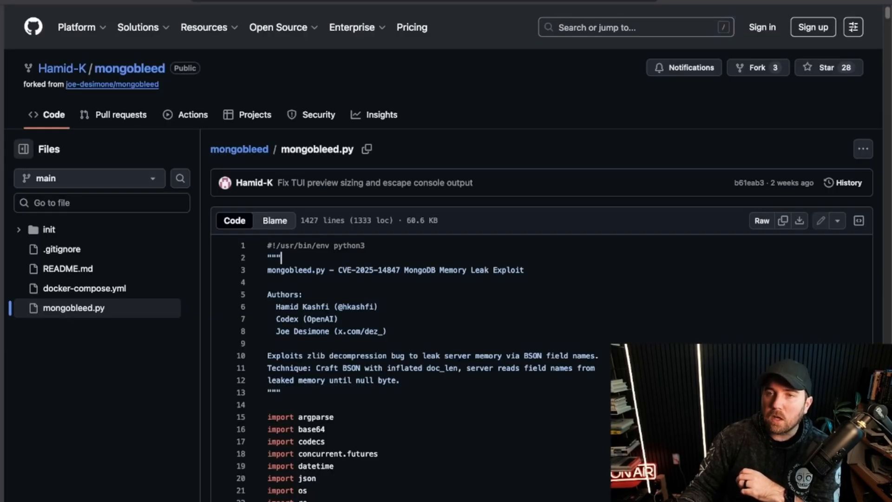
scroll(447, 314, "down", 8)
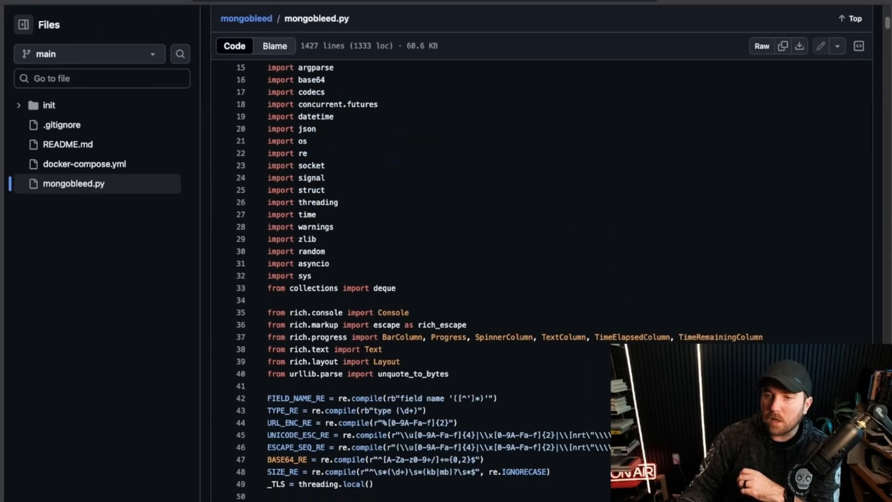
scroll(447, 279, "down", 3)
scroll(447, 279, "up", 12)
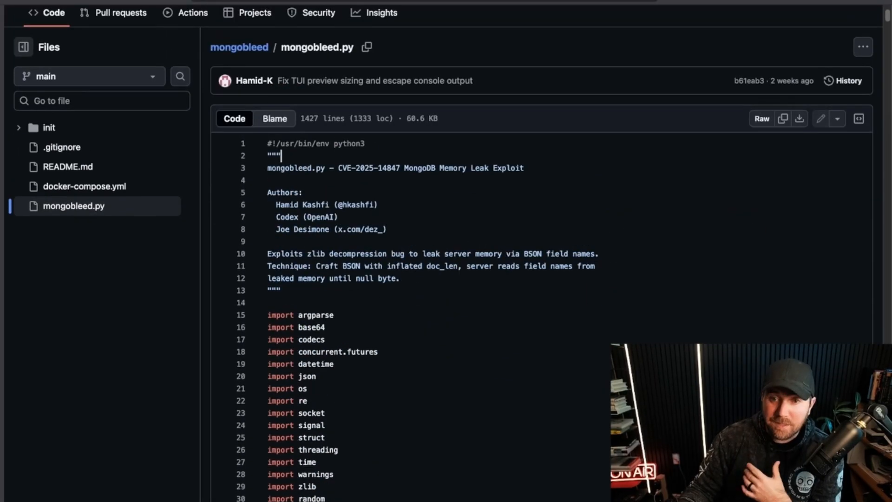
scroll(446, 279, "down", 8)
scroll(446, 278, "down", 2)
scroll(446, 279, "down", 5)
scroll(447, 280, "down", 5)
scroll(446, 278, "down", 2)
scroll(447, 279, "down", 2)
scroll(447, 278, "down", 3)
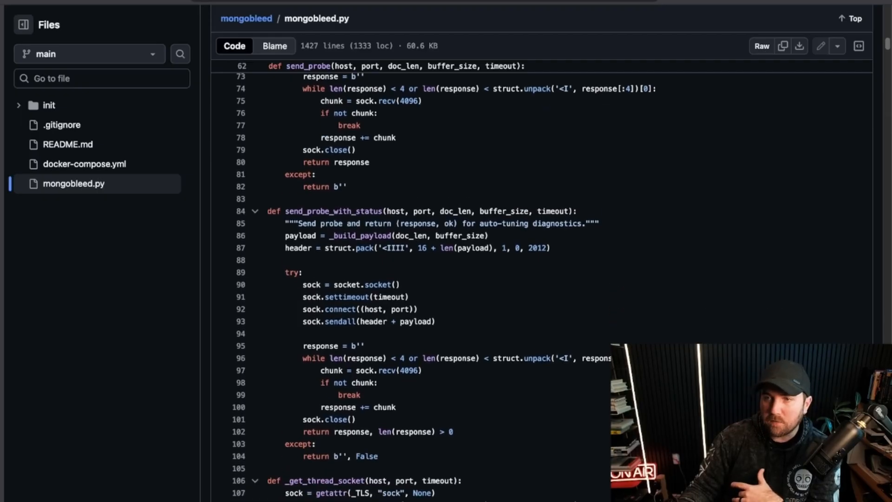
scroll(446, 279, "up", 3)
Check references to send_probe_with_status and highlight the send_probe docstring about inflated lengths
left_click(333, 279)
key("Up")
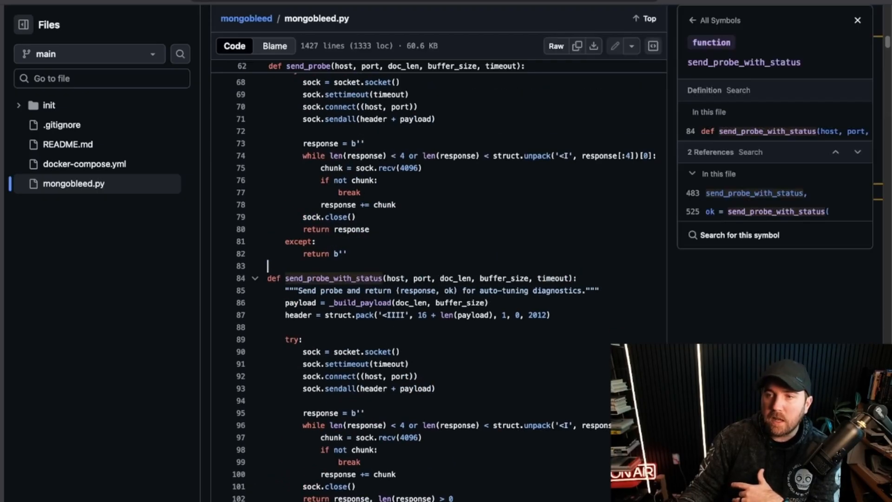
scroll(446, 279, "up", 5)
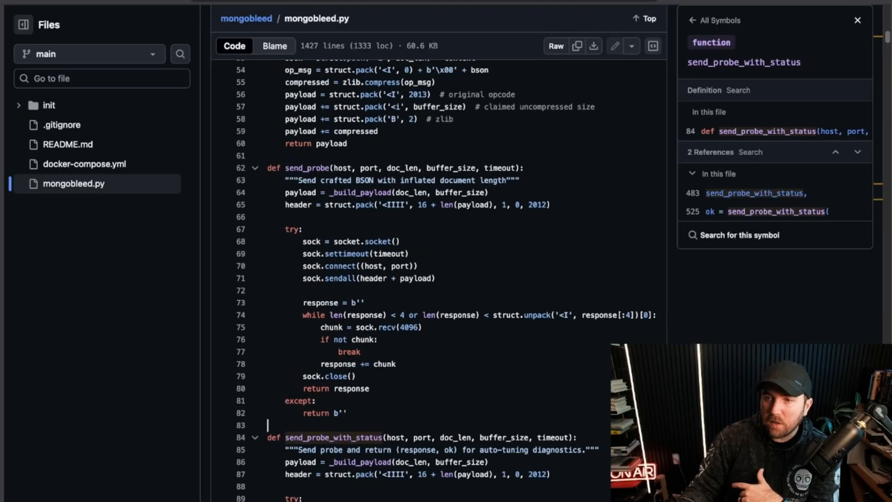
scroll(446, 279, "down", 3)
scroll(447, 279, "up", 4)
left_click_drag(523, 227, 269, 240)
left_click(268, 239)
left_click_drag(345, 227, 268, 239)
left_click(491, 239)
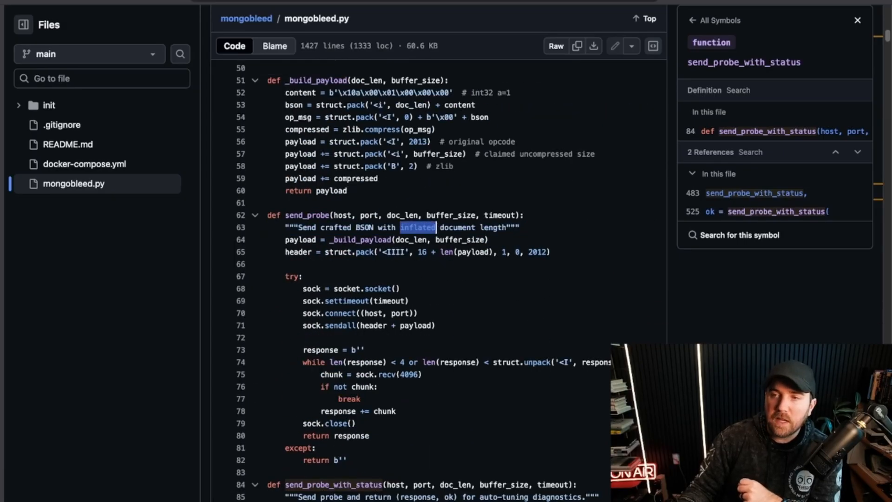
left_click(572, 252)
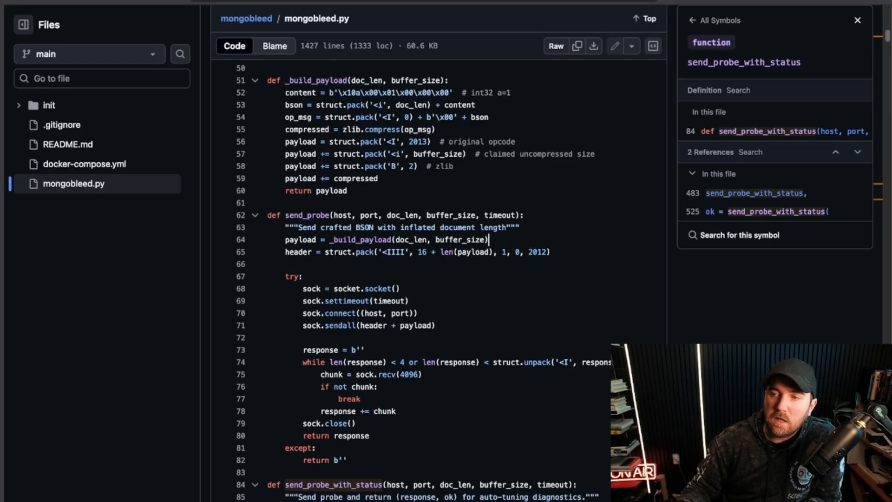
List every reference to the value 2012 in mongobleed.py
double_click(537, 251)
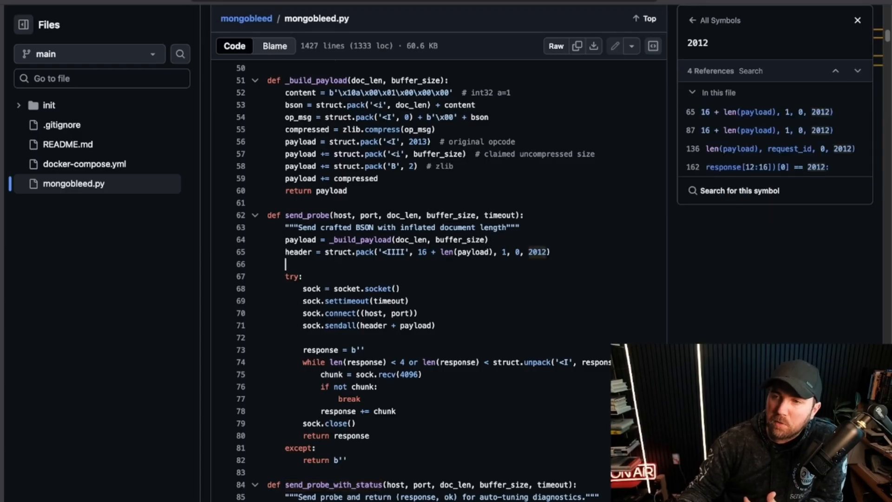
scroll(419, 279, "down", 2)
scroll(419, 279, "down", 1)
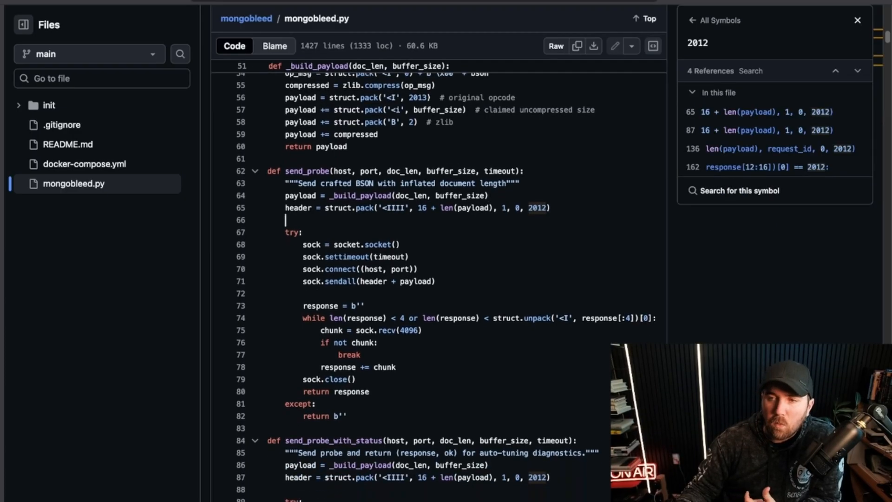
scroll(418, 279, "down", 5)
scroll(418, 279, "down", 5)
scroll(419, 280, "down", 10)
scroll(419, 279, "down", 5)
scroll(418, 279, "up", 1)
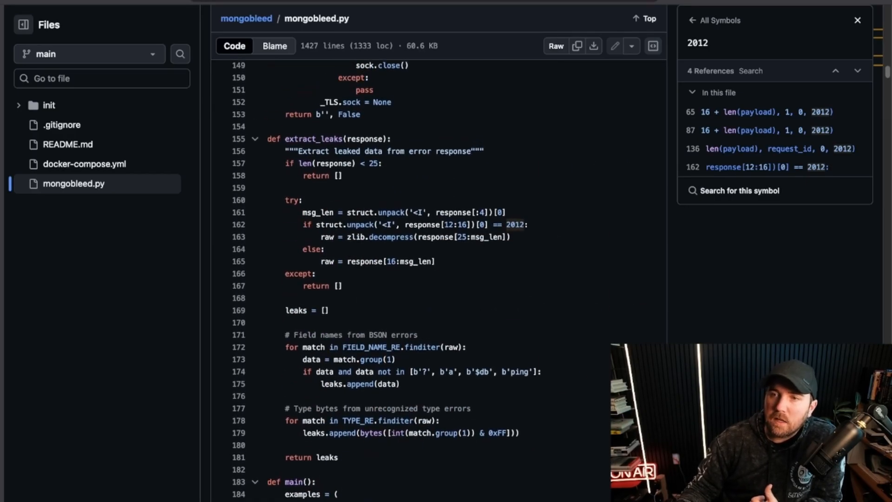
Highlight the extract_leaks docstring and show where FIELD_NAME_RE is referenced
left_click_drag(300, 150, 488, 151)
left_click(382, 163)
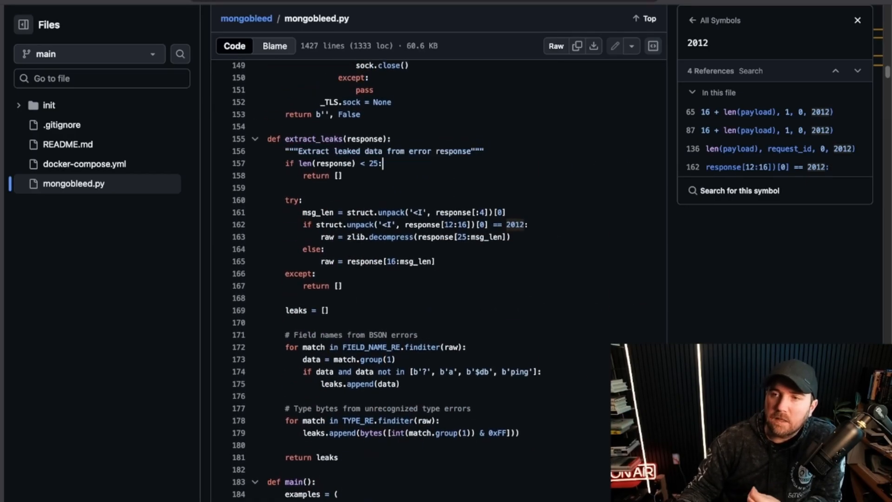
triple_click(432, 151)
left_click(343, 176)
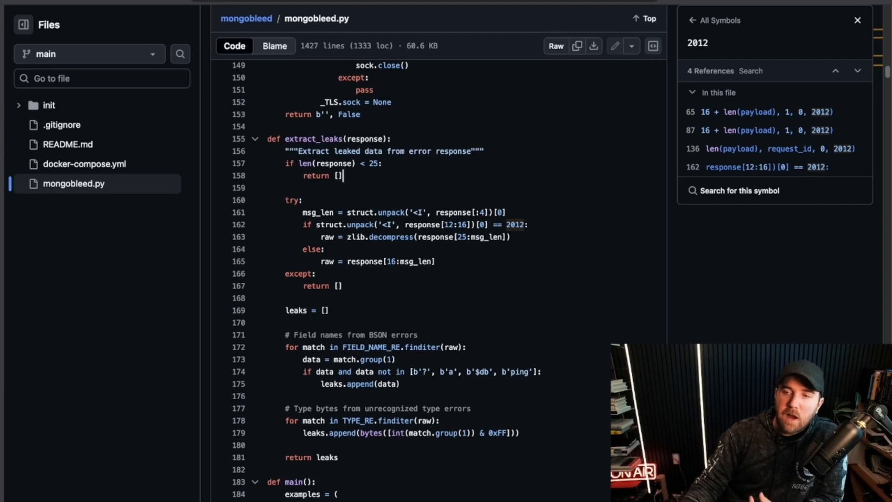
triple_click(369, 347)
left_click(286, 297)
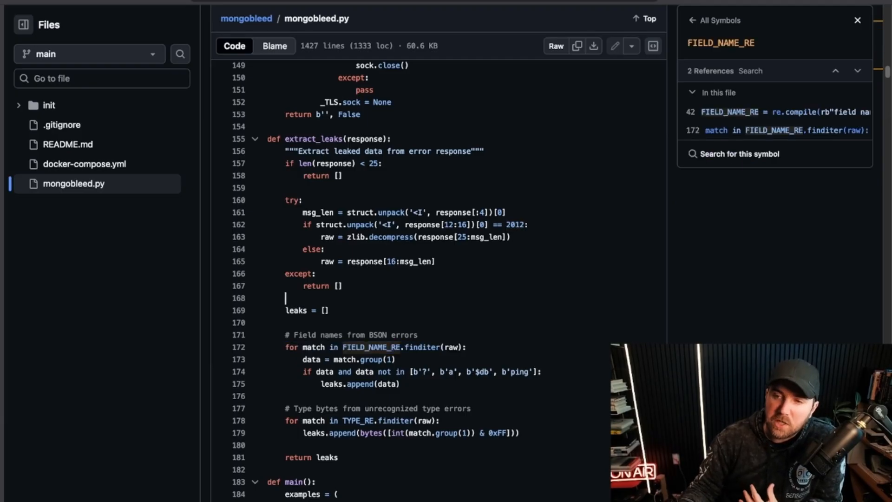
scroll(446, 279, "down", 1)
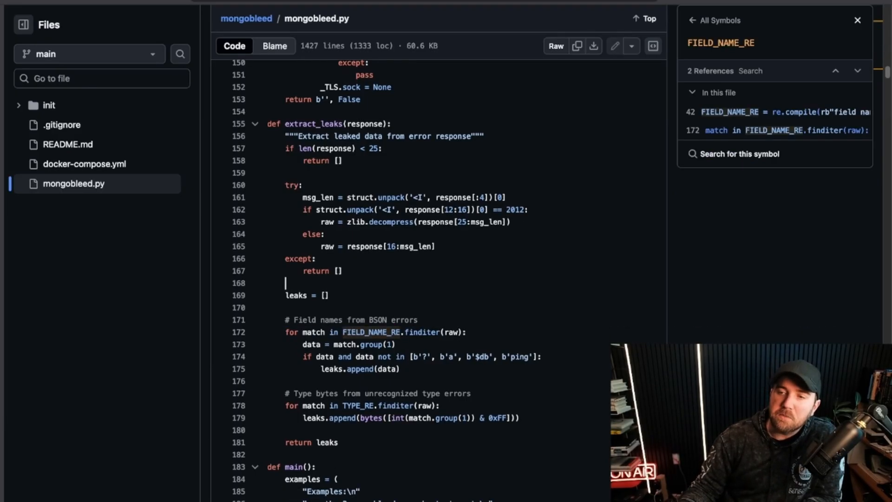
scroll(446, 279, "down", 3)
scroll(446, 280, "down", 2)
scroll(447, 279, "down", 5)
scroll(447, 279, "down", 3)
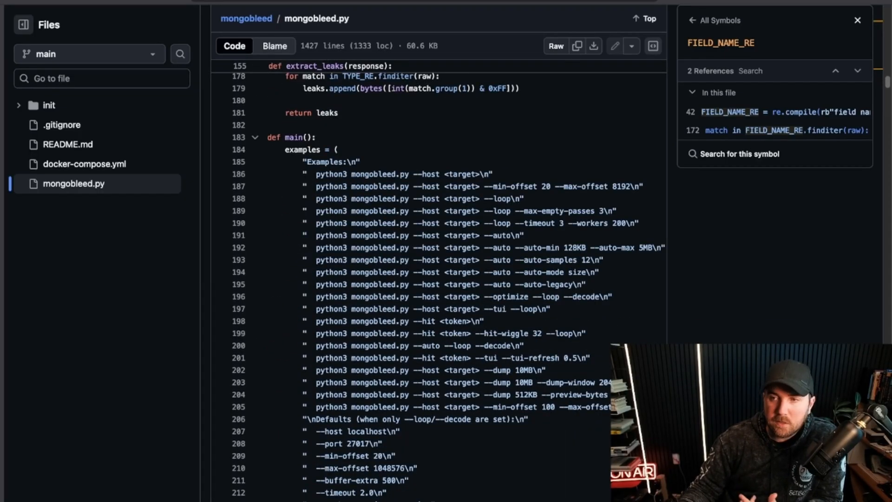
scroll(446, 279, "down", 1)
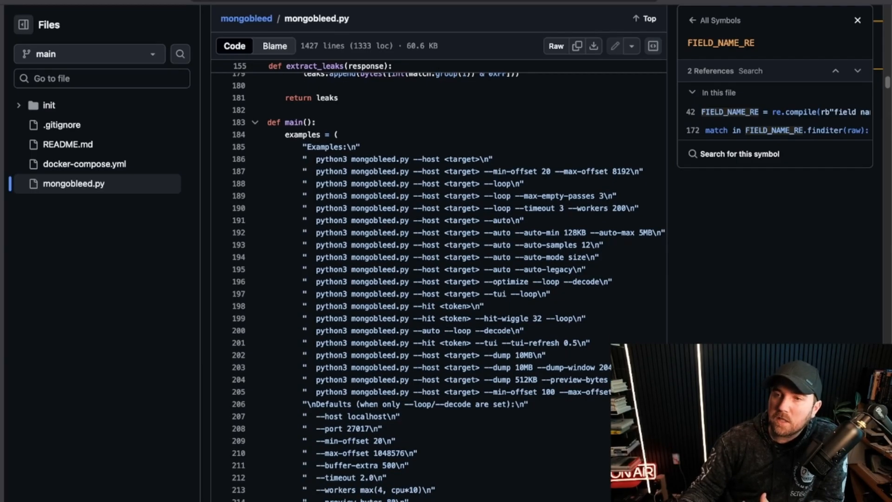
Highlight the command-line usage examples in main()
left_click_drag(315, 158, 610, 367)
left_click(610, 367)
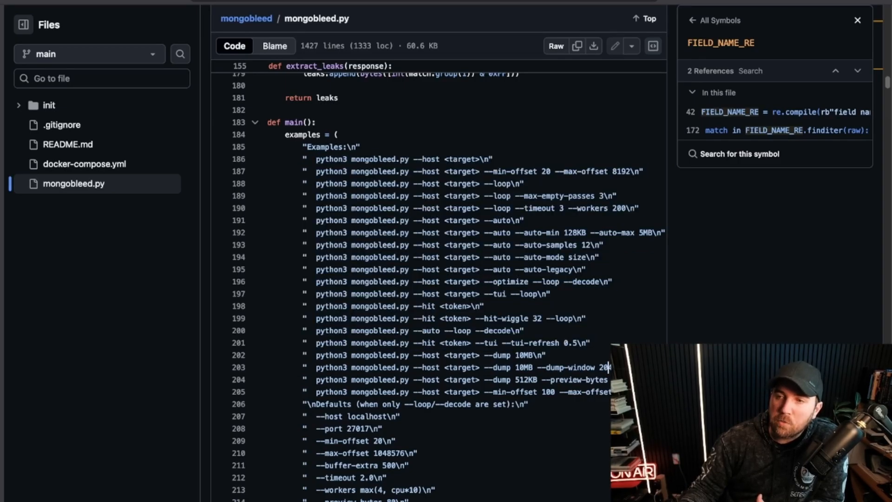
scroll(610, 367, "down", 5)
scroll(610, 367, "down", 4)
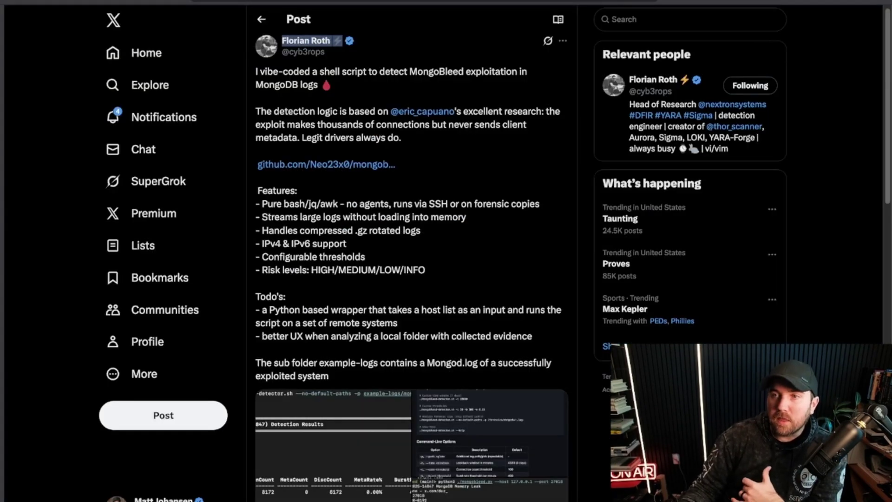
Open the detection-script post's terminal screenshot showing the HIGH-risk source at full size
left_click(418, 181)
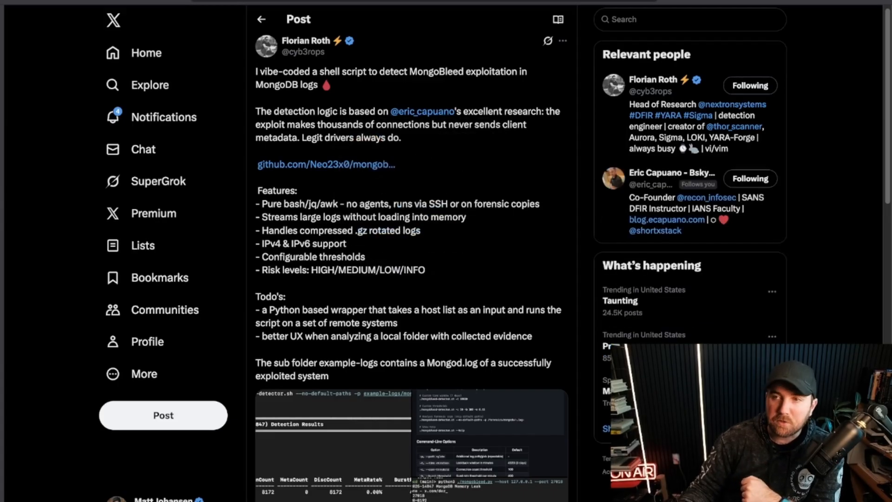
scroll(411, 279, "down", 2)
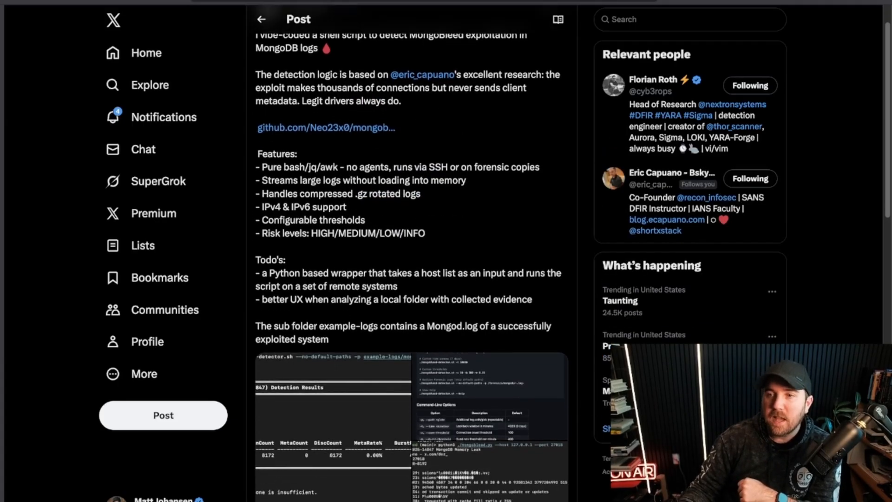
scroll(411, 279, "down", 1)
left_click(411, 433)
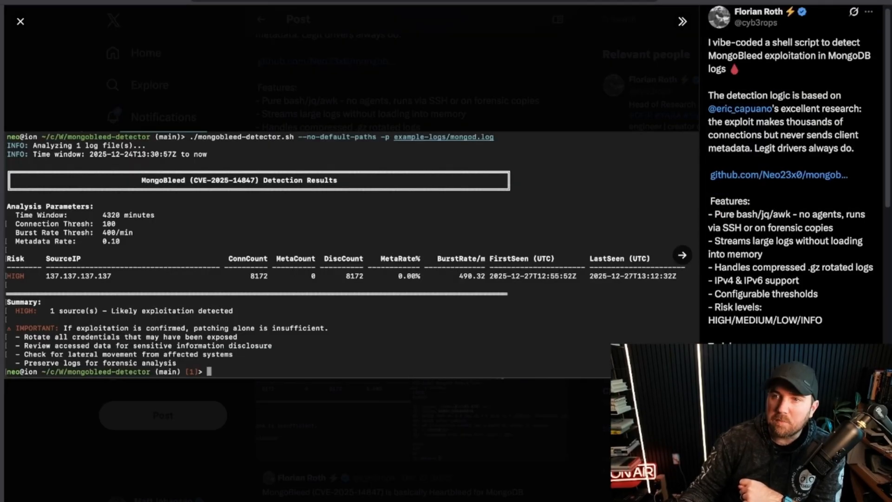